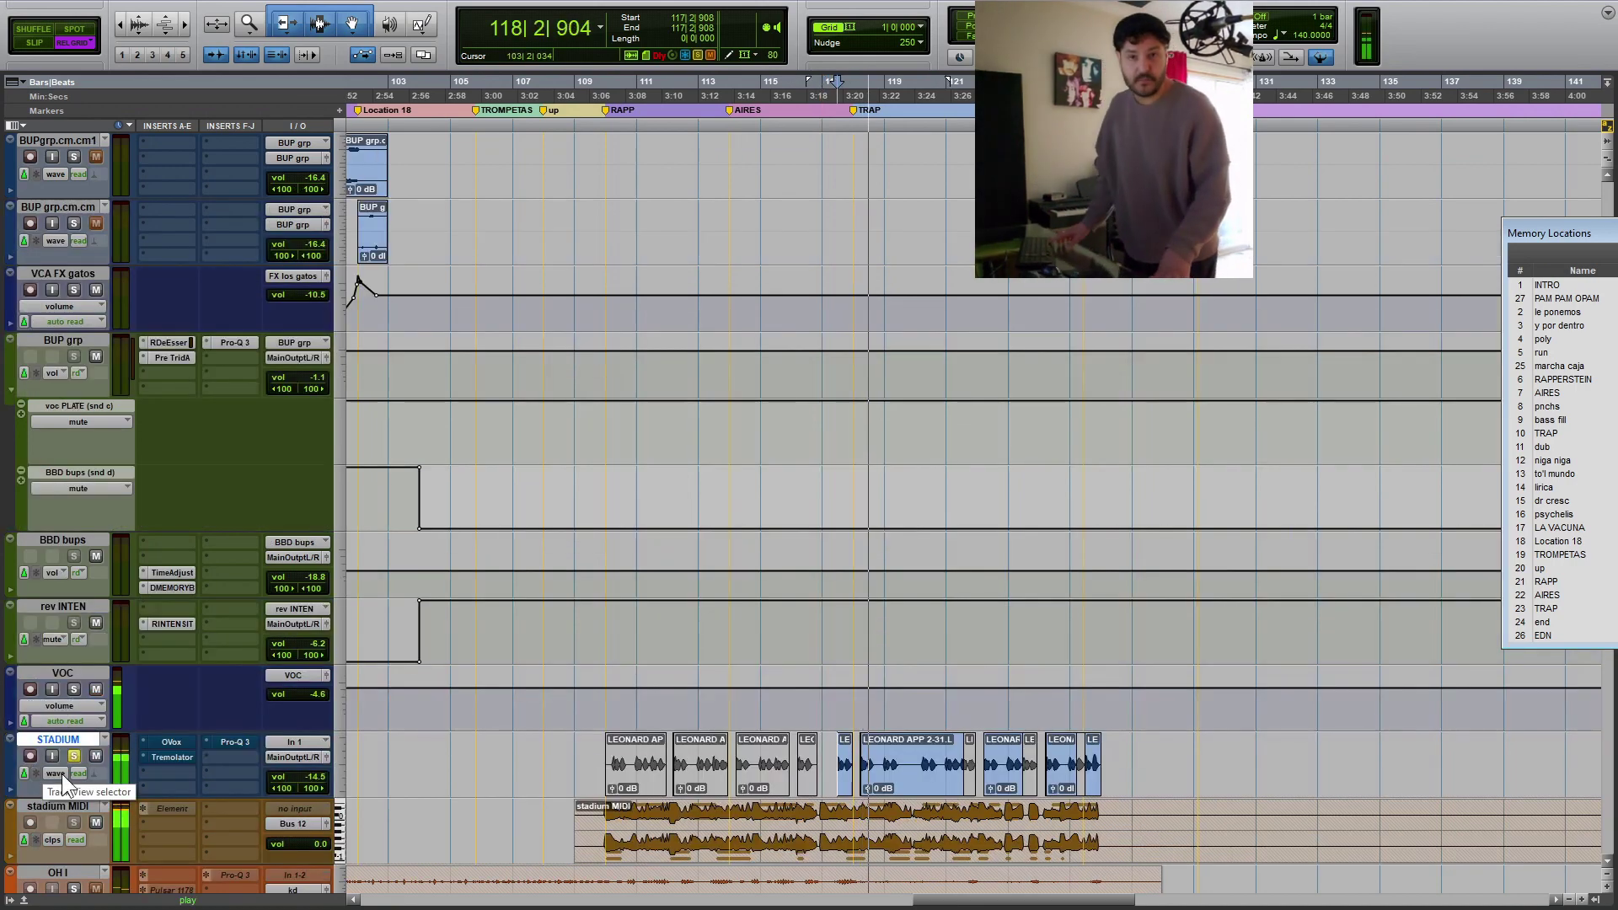
Step: Open OVox on STADIUM and play the backing vocals through it, then stop
{"action": "left_click", "coordinate": [171, 741]}
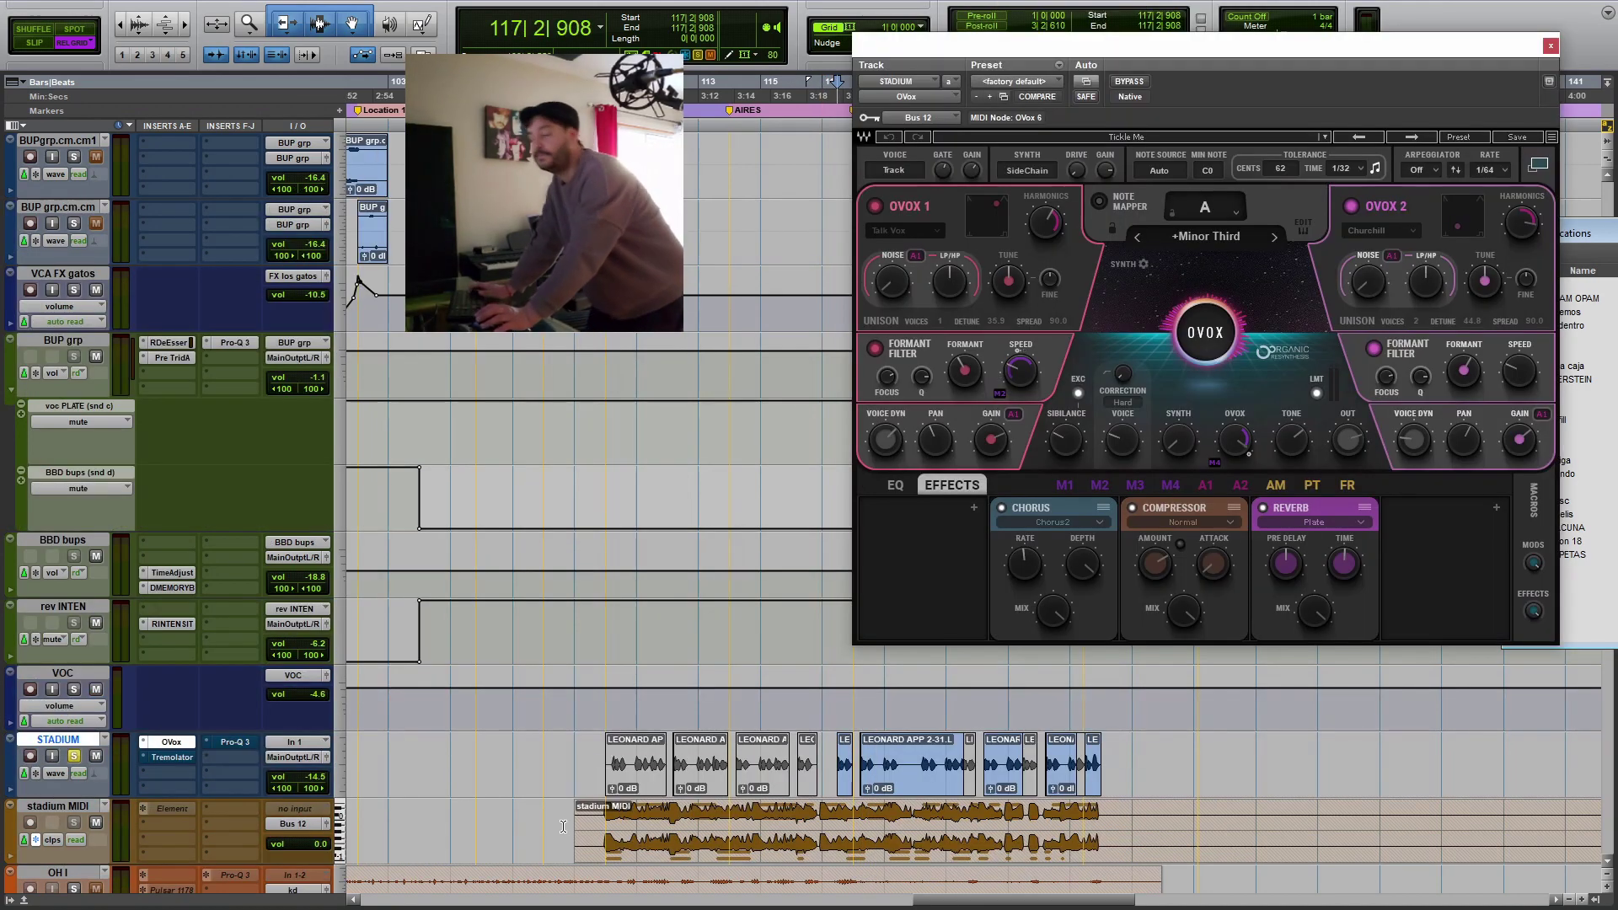
{"action": "key", "text": "space"}
{"action": "key", "text": "space"}
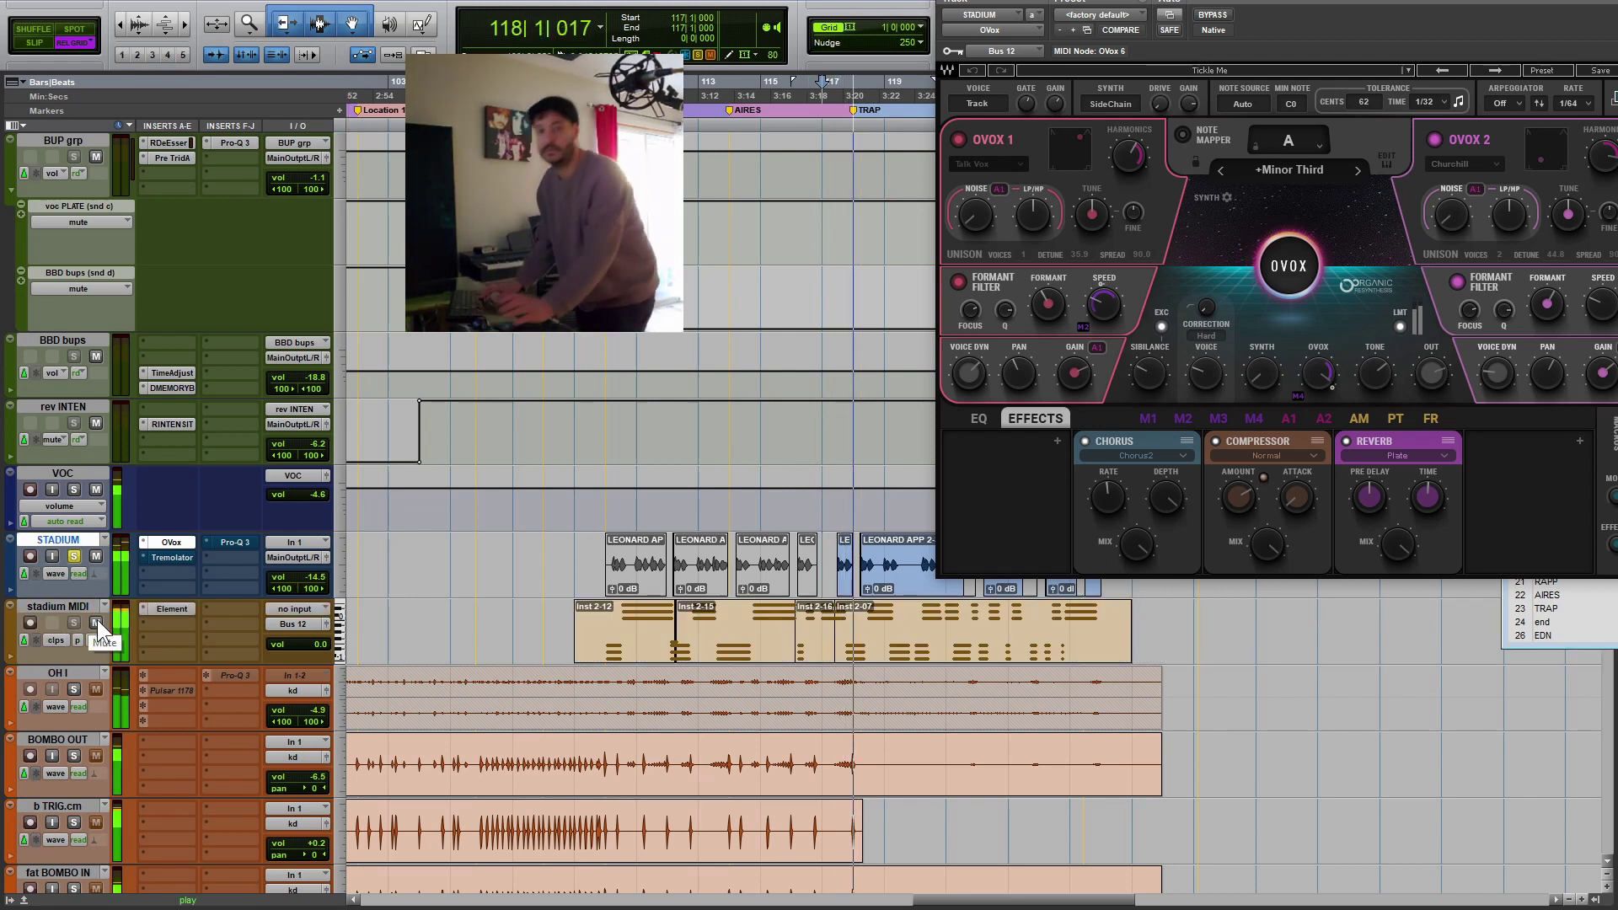
{"action": "key", "text": "space"}
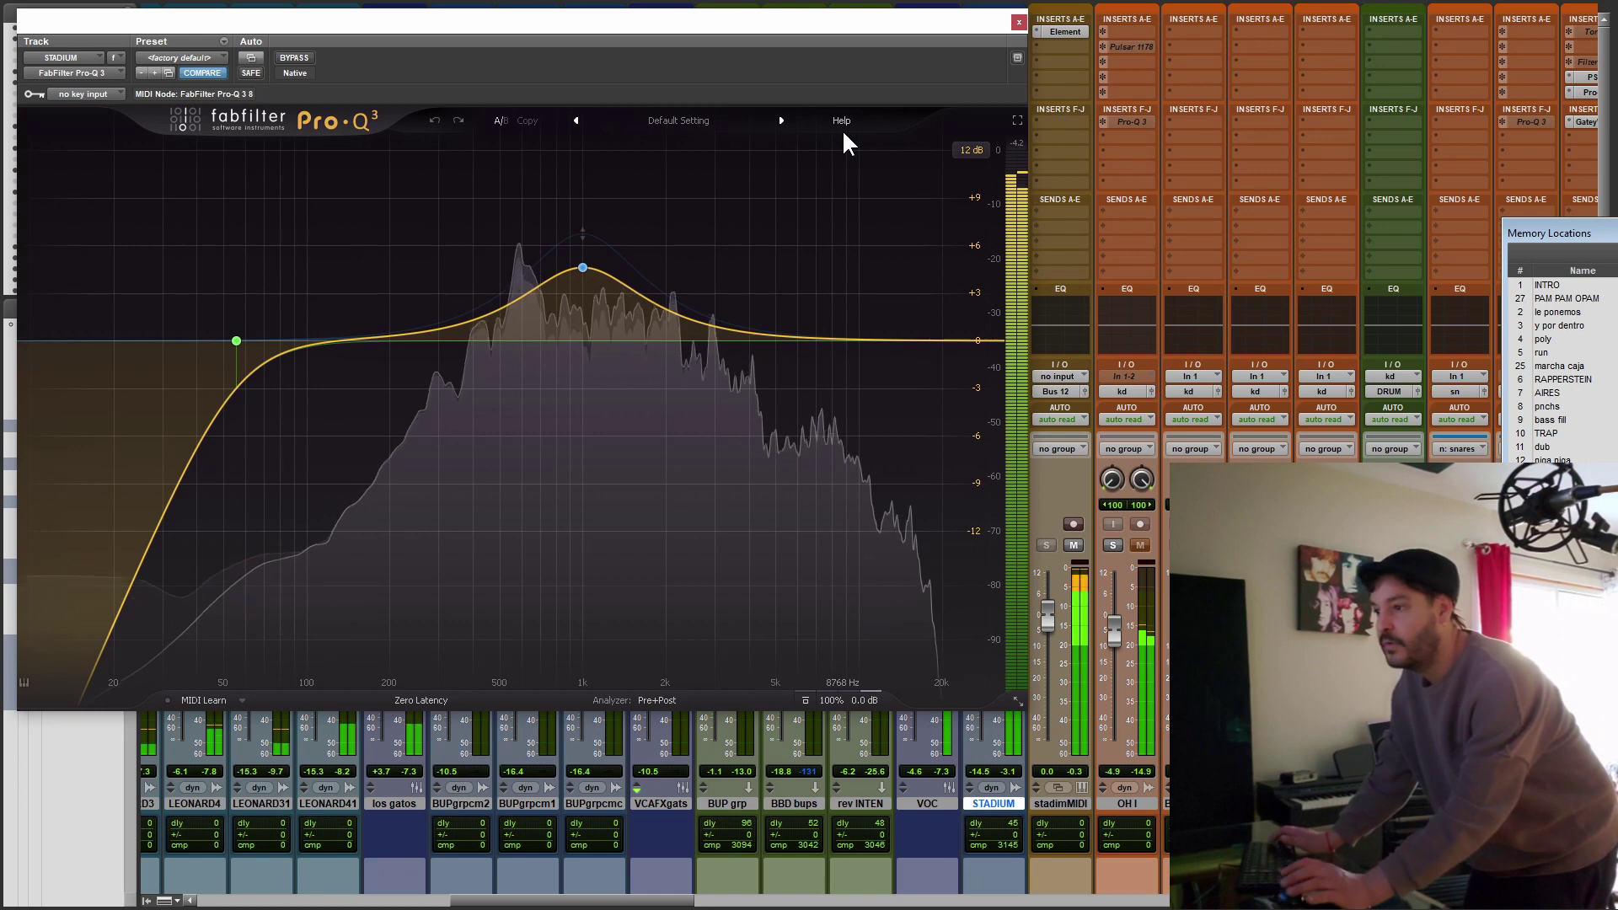
Step: Stop playback, close Pro-Q 3, and raise the STADIUM fader to -9.1
{"action": "key", "text": "space"}
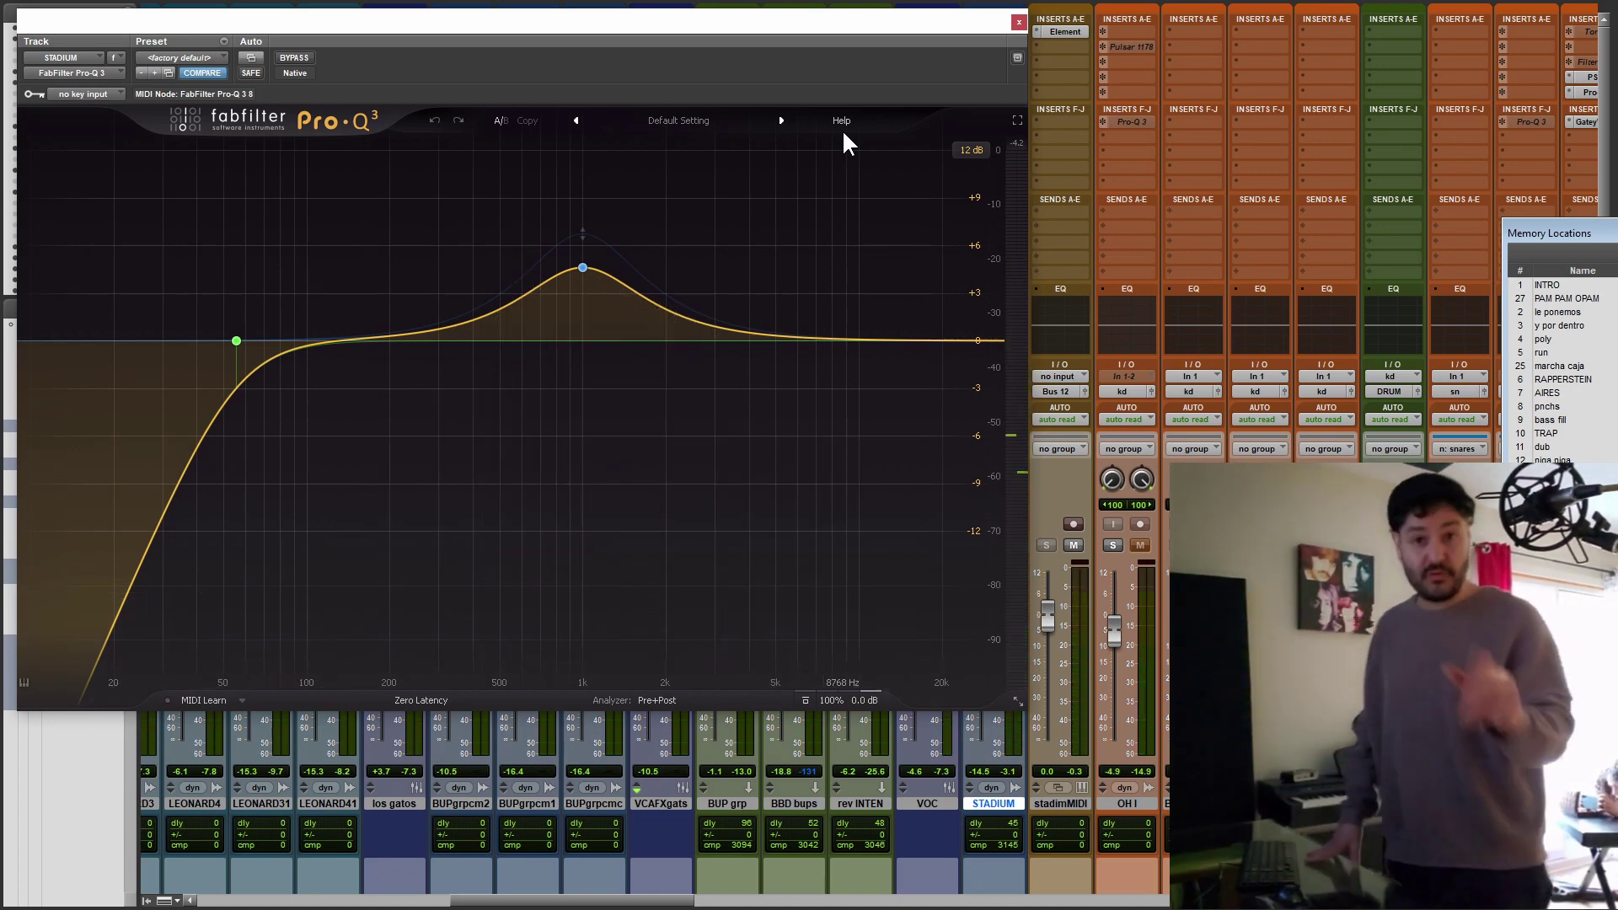
{"action": "key", "text": "ctrl+w"}
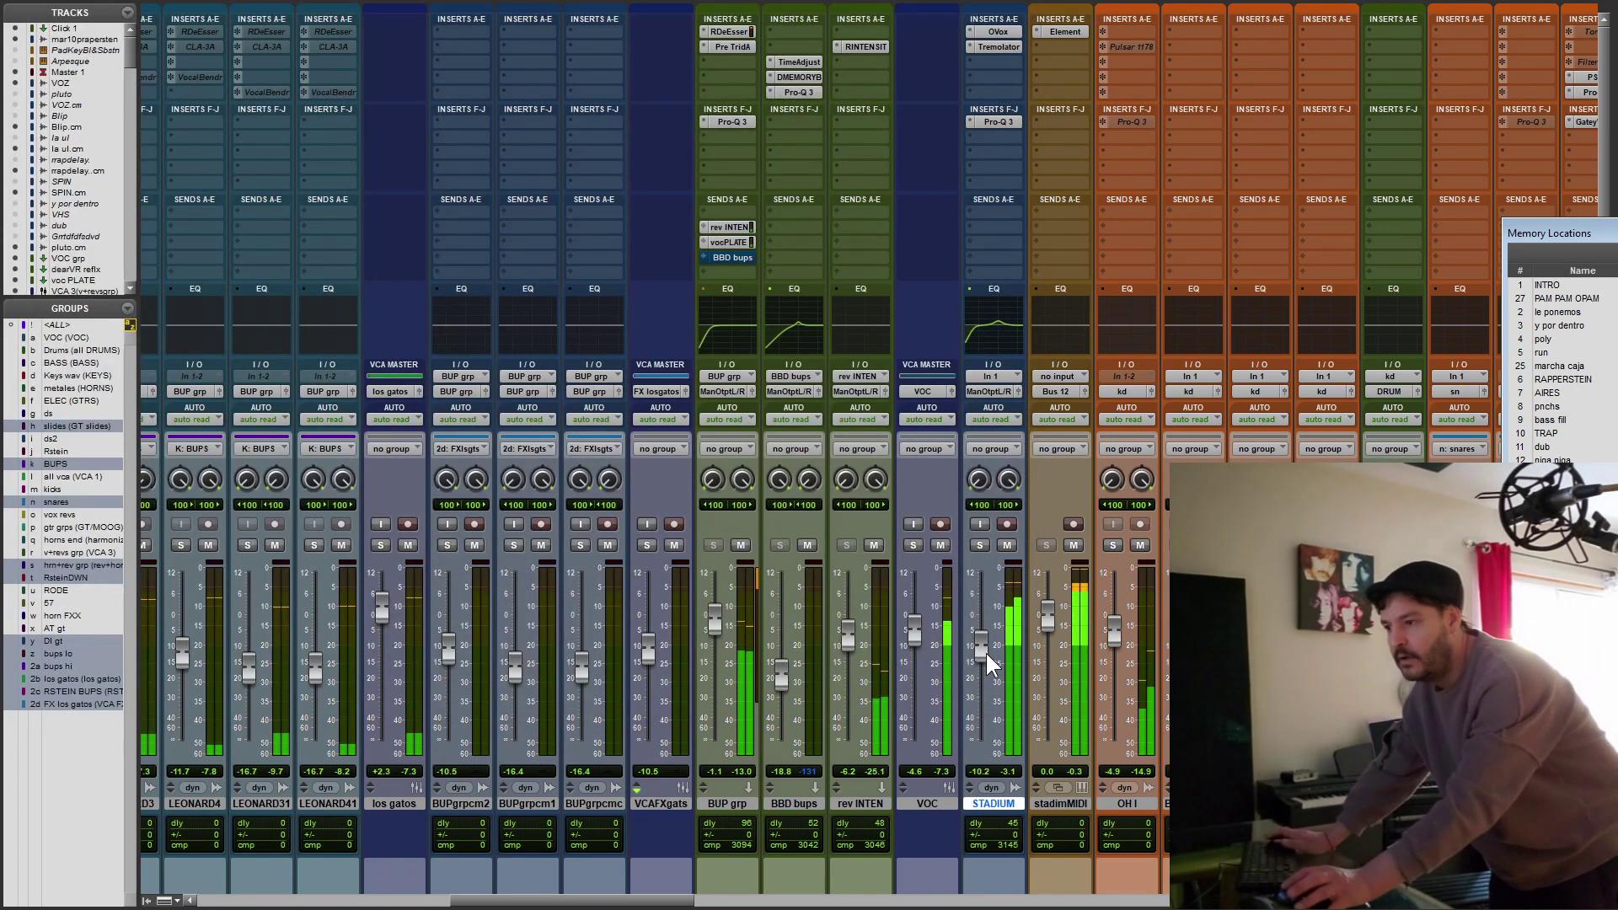
{"action": "left_click_drag", "start_coordinate": [983, 650], "coordinate": [977, 583]}
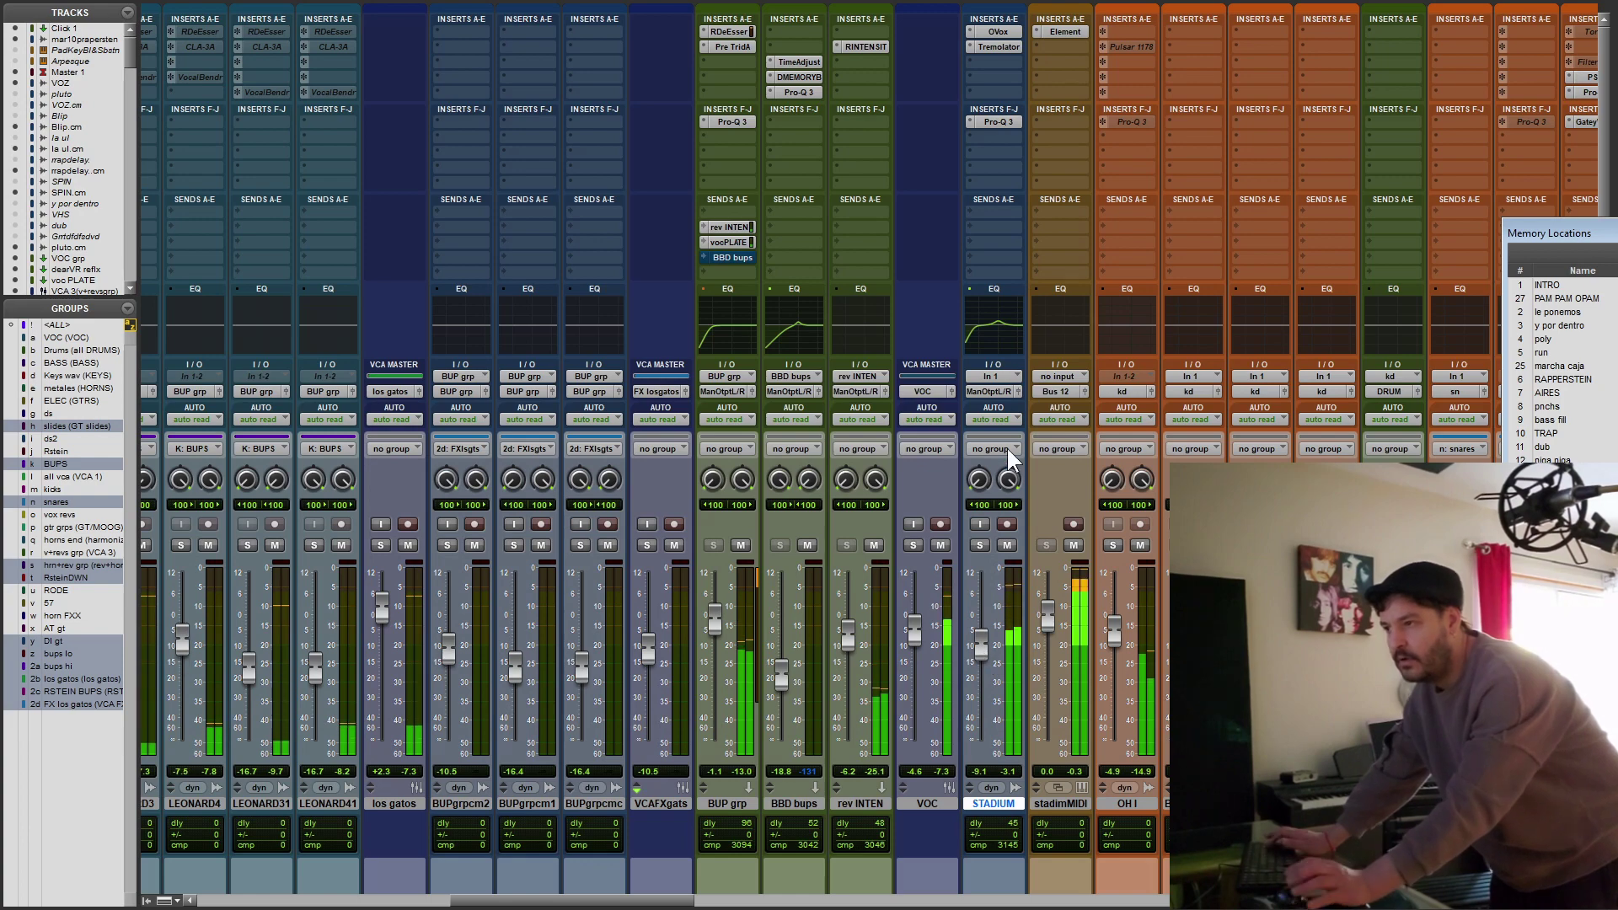
Step: Compare Pro-Q 3 band 2 bypassed and boost it to about +6.2 dB near 1 kHz
{"action": "left_click", "coordinate": [1003, 122]}
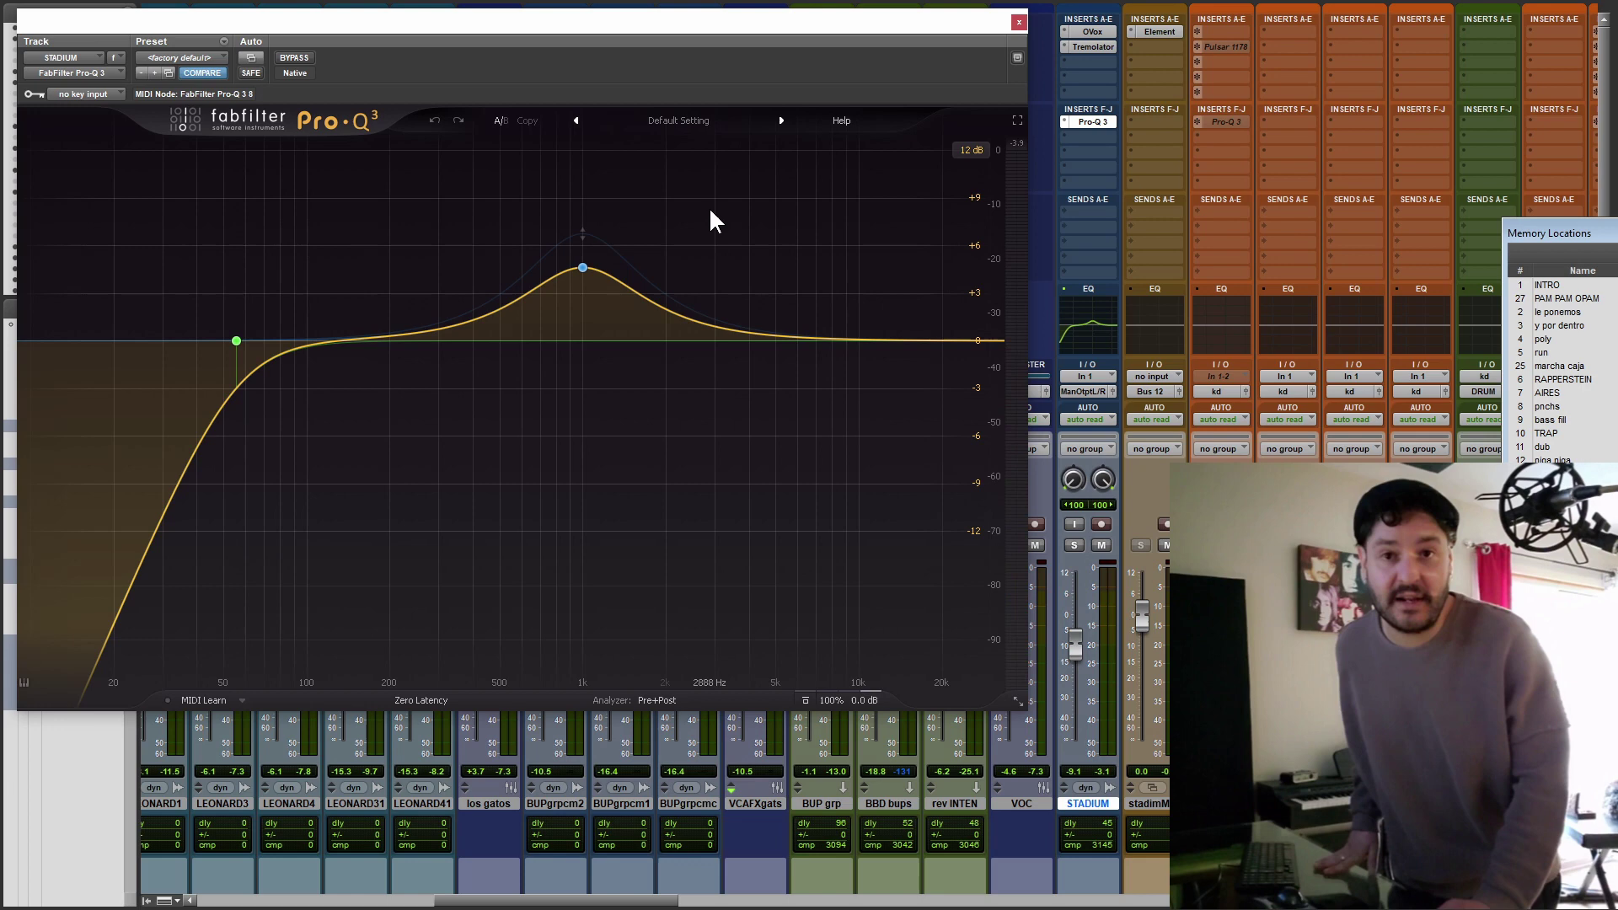
{"action": "mouse_move", "coordinate": [582, 268]}
{"action": "left_click", "coordinate": [533, 183]}
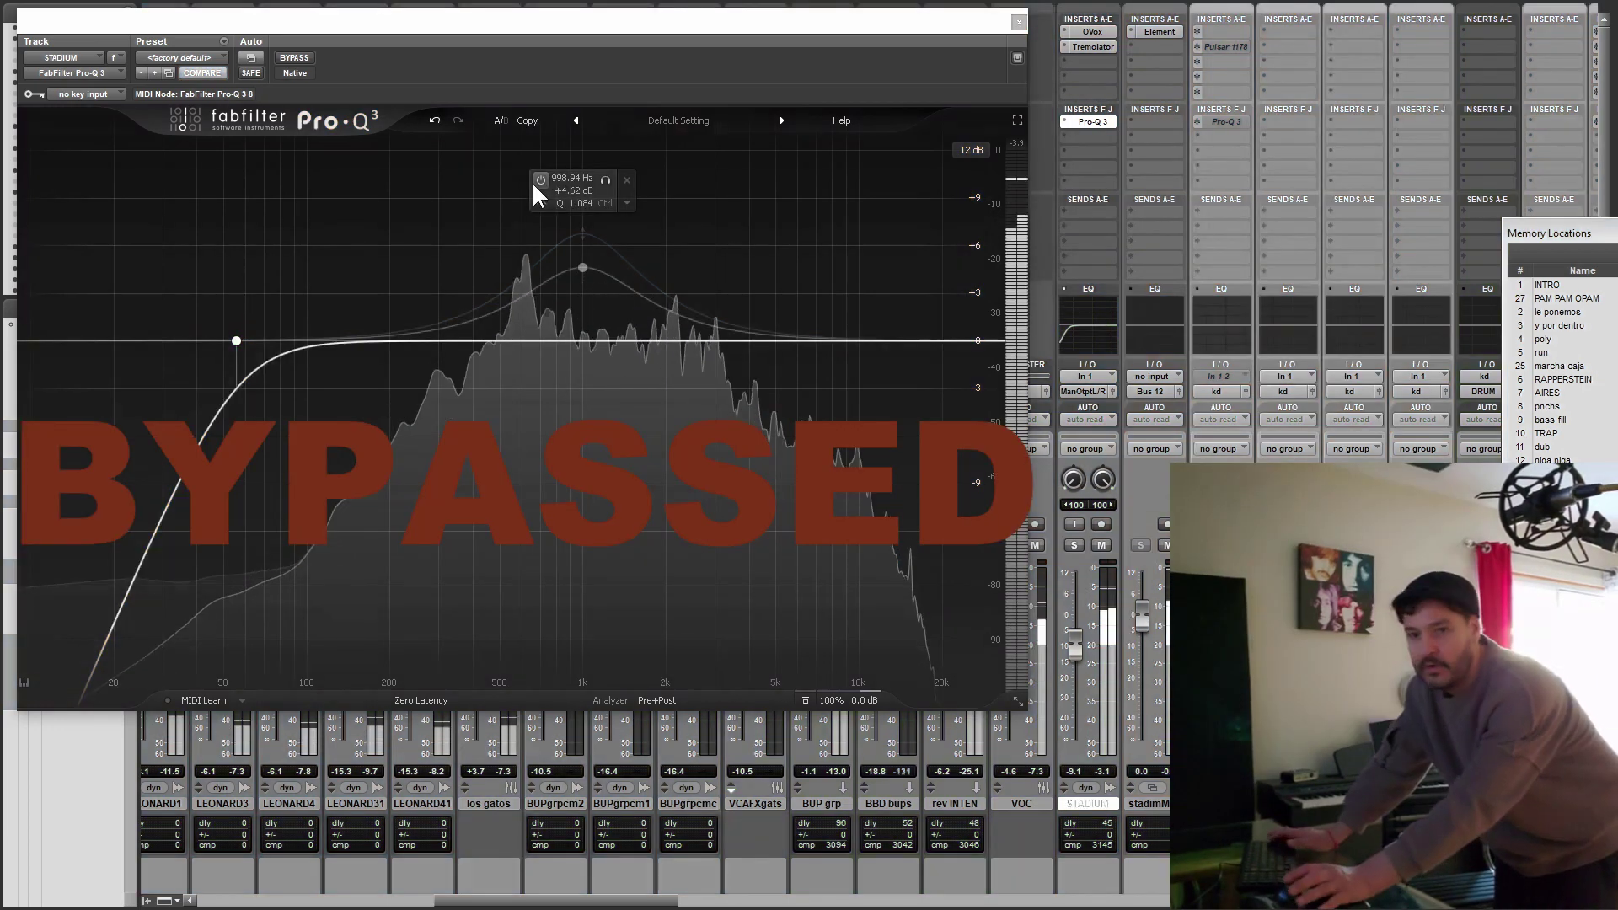
{"action": "left_click", "coordinate": [534, 181]}
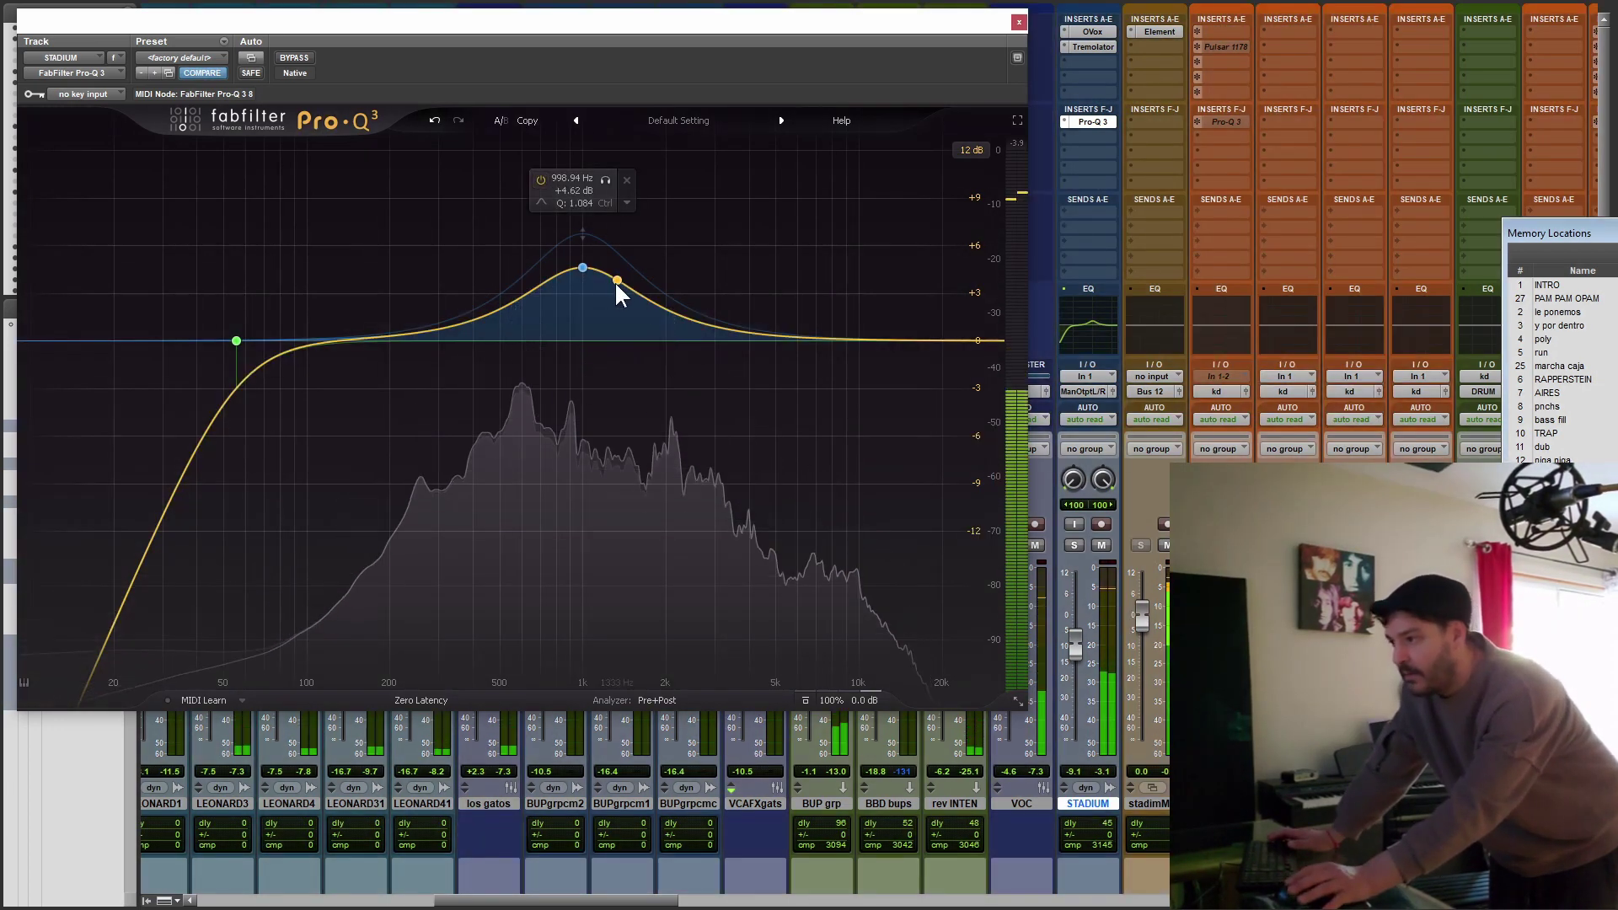
{"action": "scroll", "coordinate": [577, 609], "scroll_direction": "down", "scroll_amount": 2}
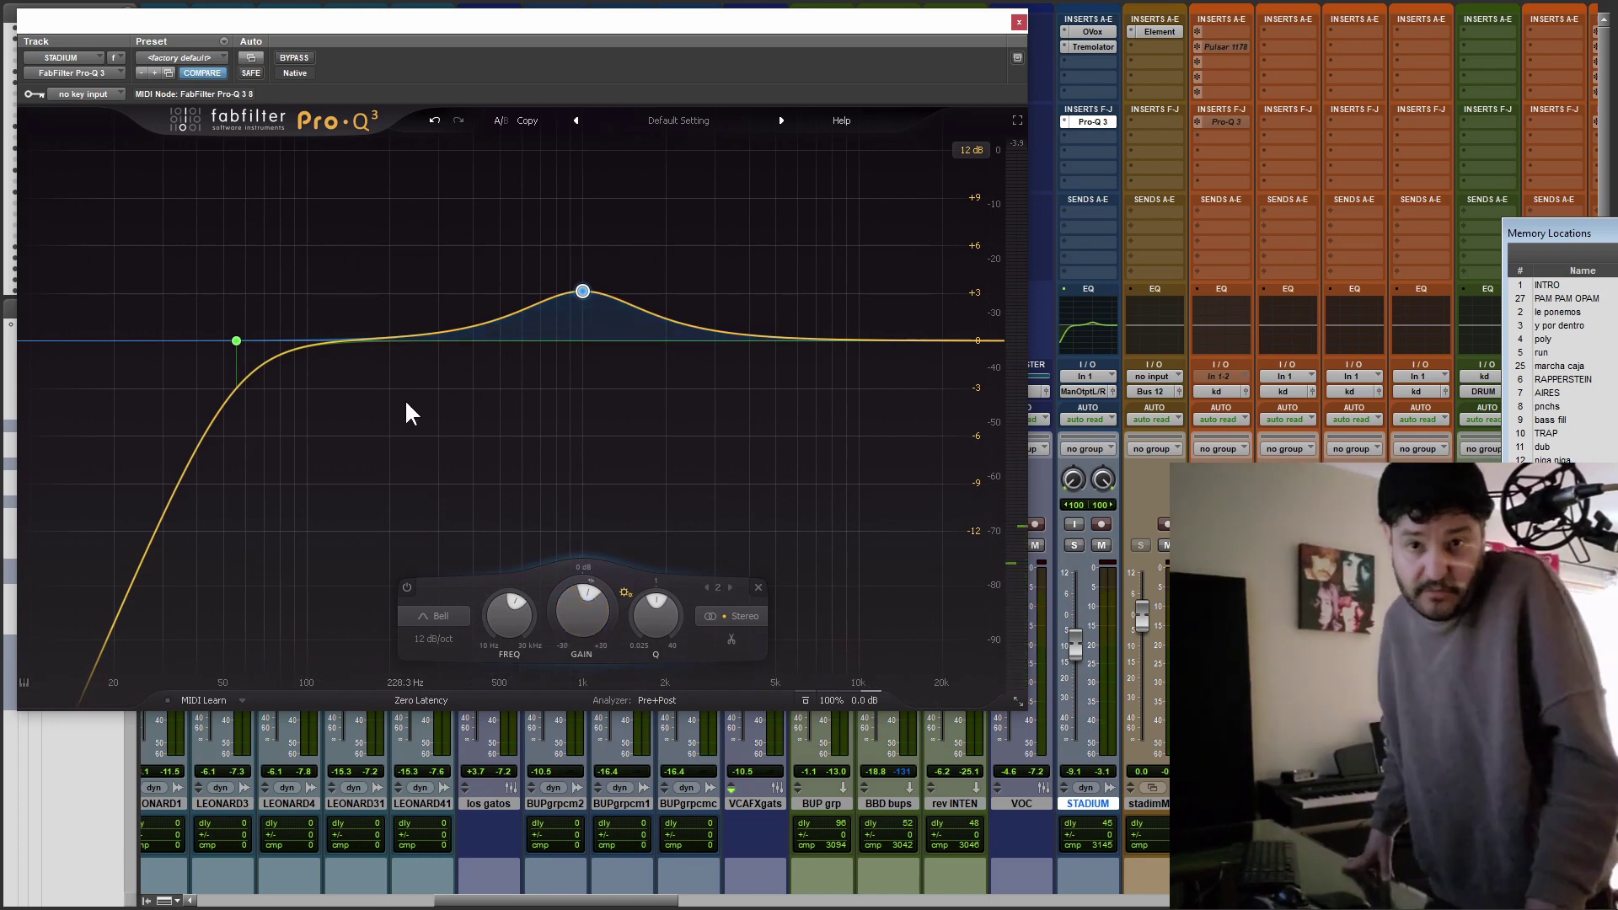
{"action": "key", "text": "space"}
{"action": "scroll", "coordinate": [571, 620], "scroll_direction": "up", "scroll_amount": 2}
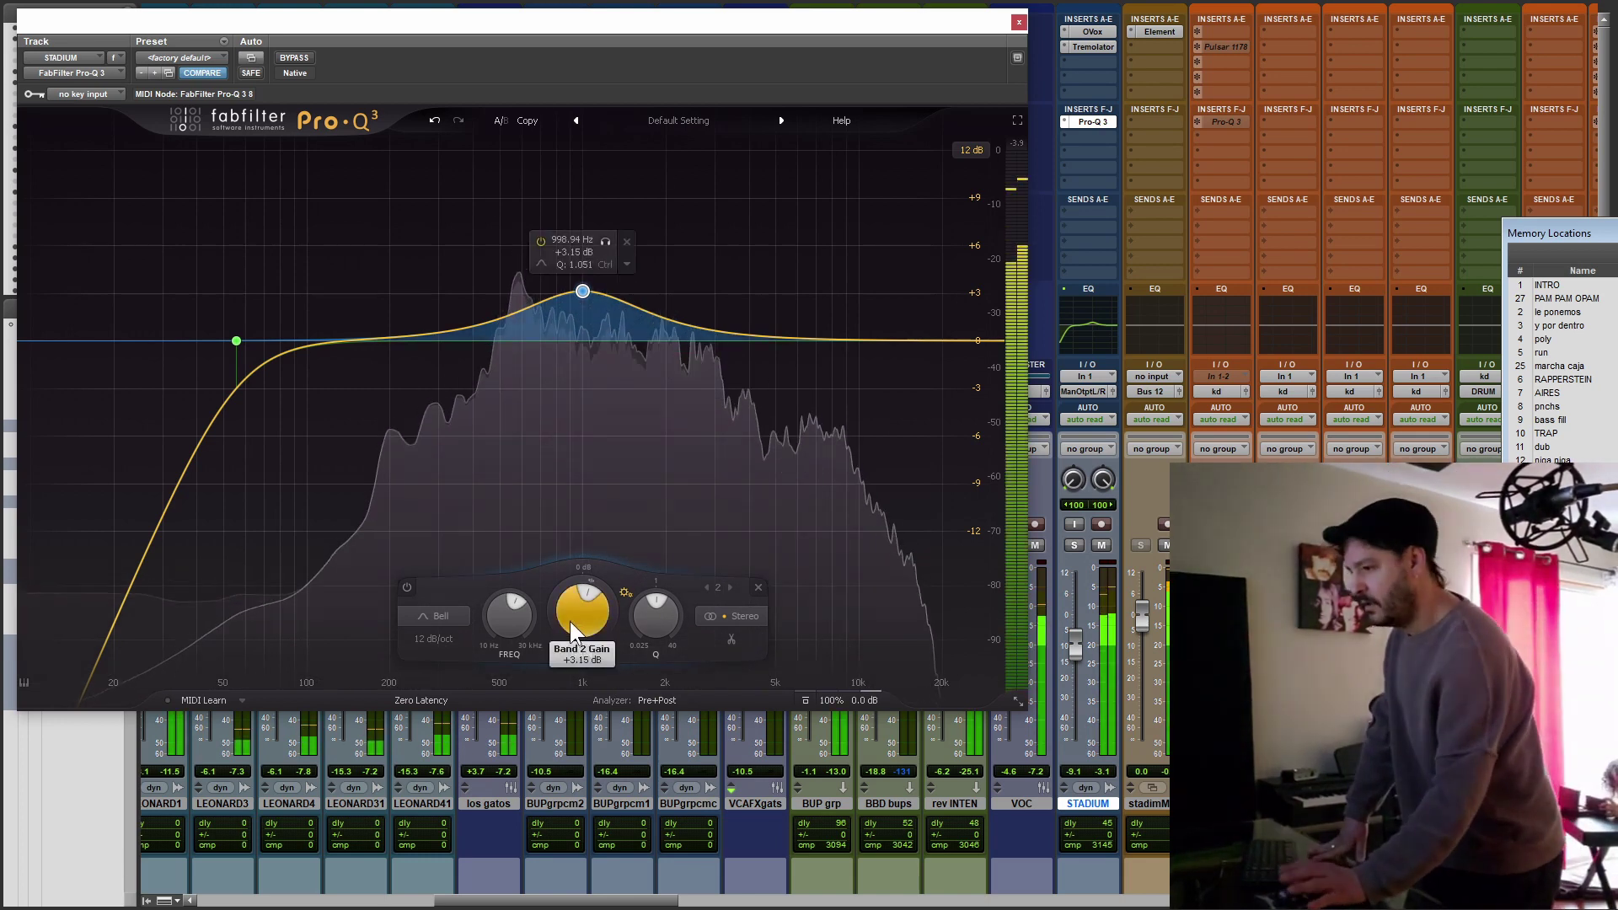
{"action": "scroll", "coordinate": [570, 621], "scroll_direction": "up", "scroll_amount": 2}
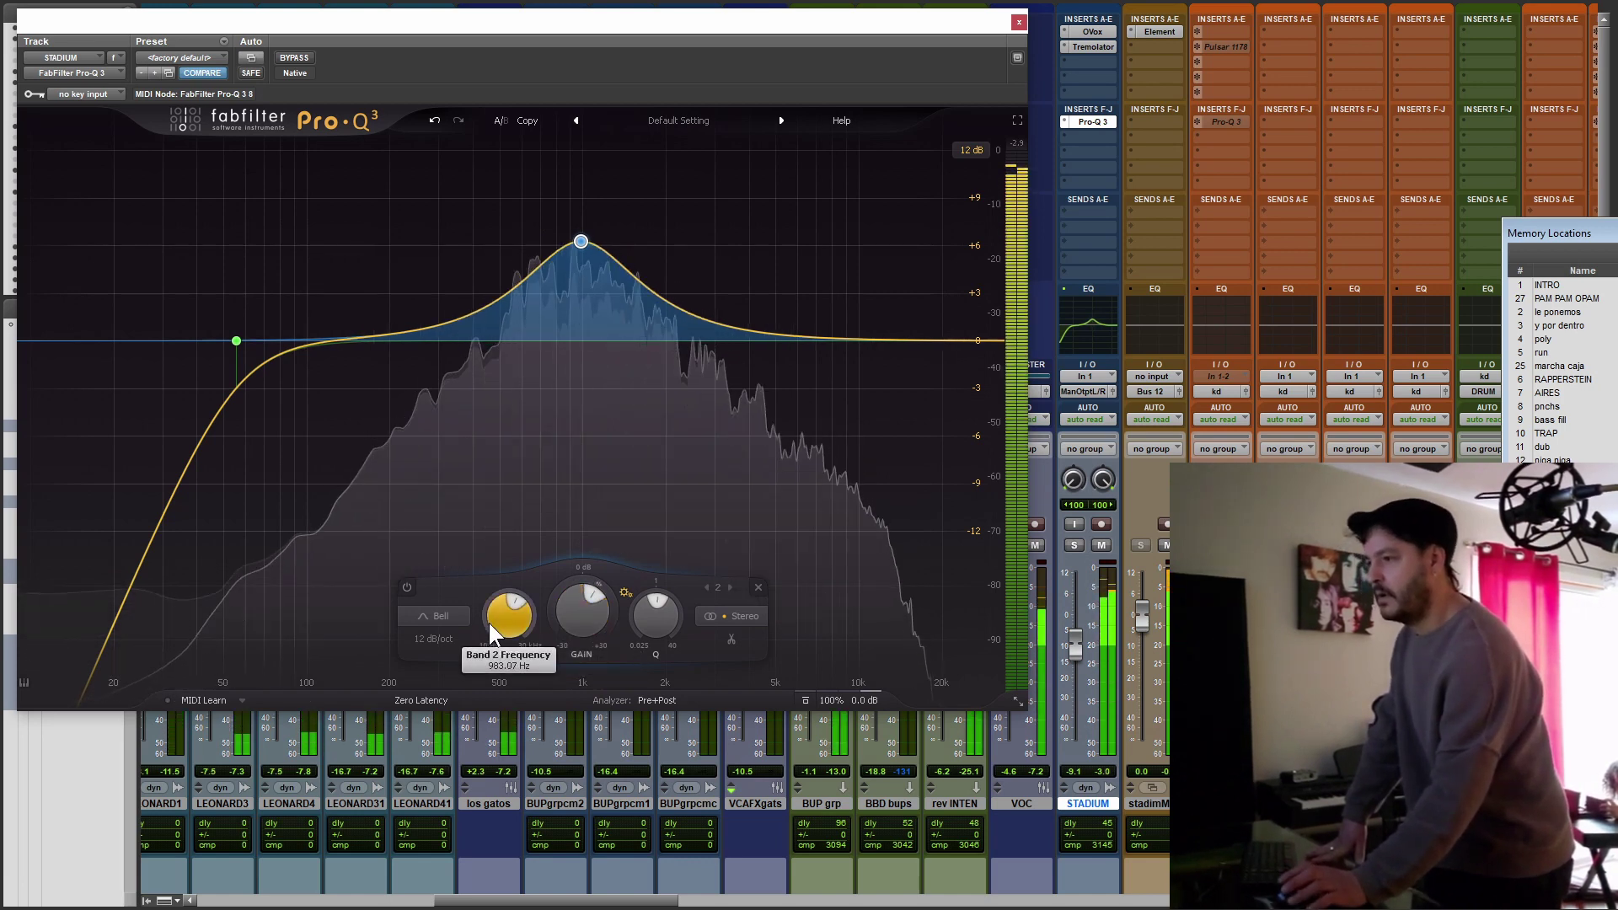
{"action": "scroll", "coordinate": [497, 608], "scroll_direction": "down", "scroll_amount": 3}
{"action": "scroll", "coordinate": [495, 605], "scroll_direction": "up", "scroll_amount": 1}
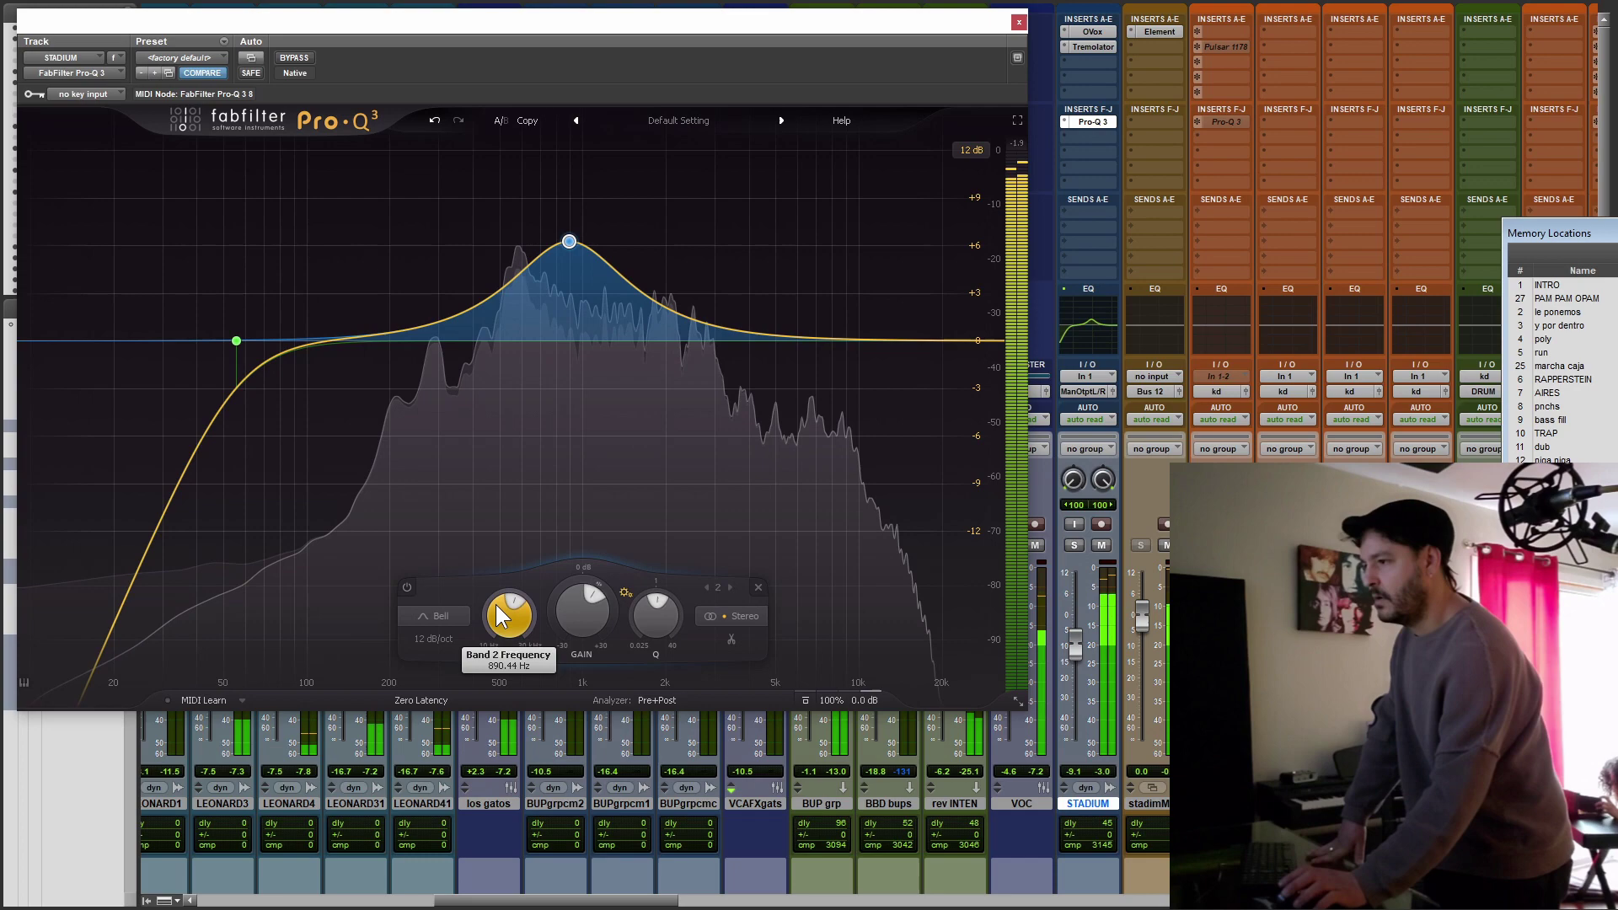
{"action": "scroll", "coordinate": [495, 605], "scroll_direction": "up", "scroll_amount": 1}
{"action": "scroll", "coordinate": [561, 609], "scroll_direction": "down", "scroll_amount": 1}
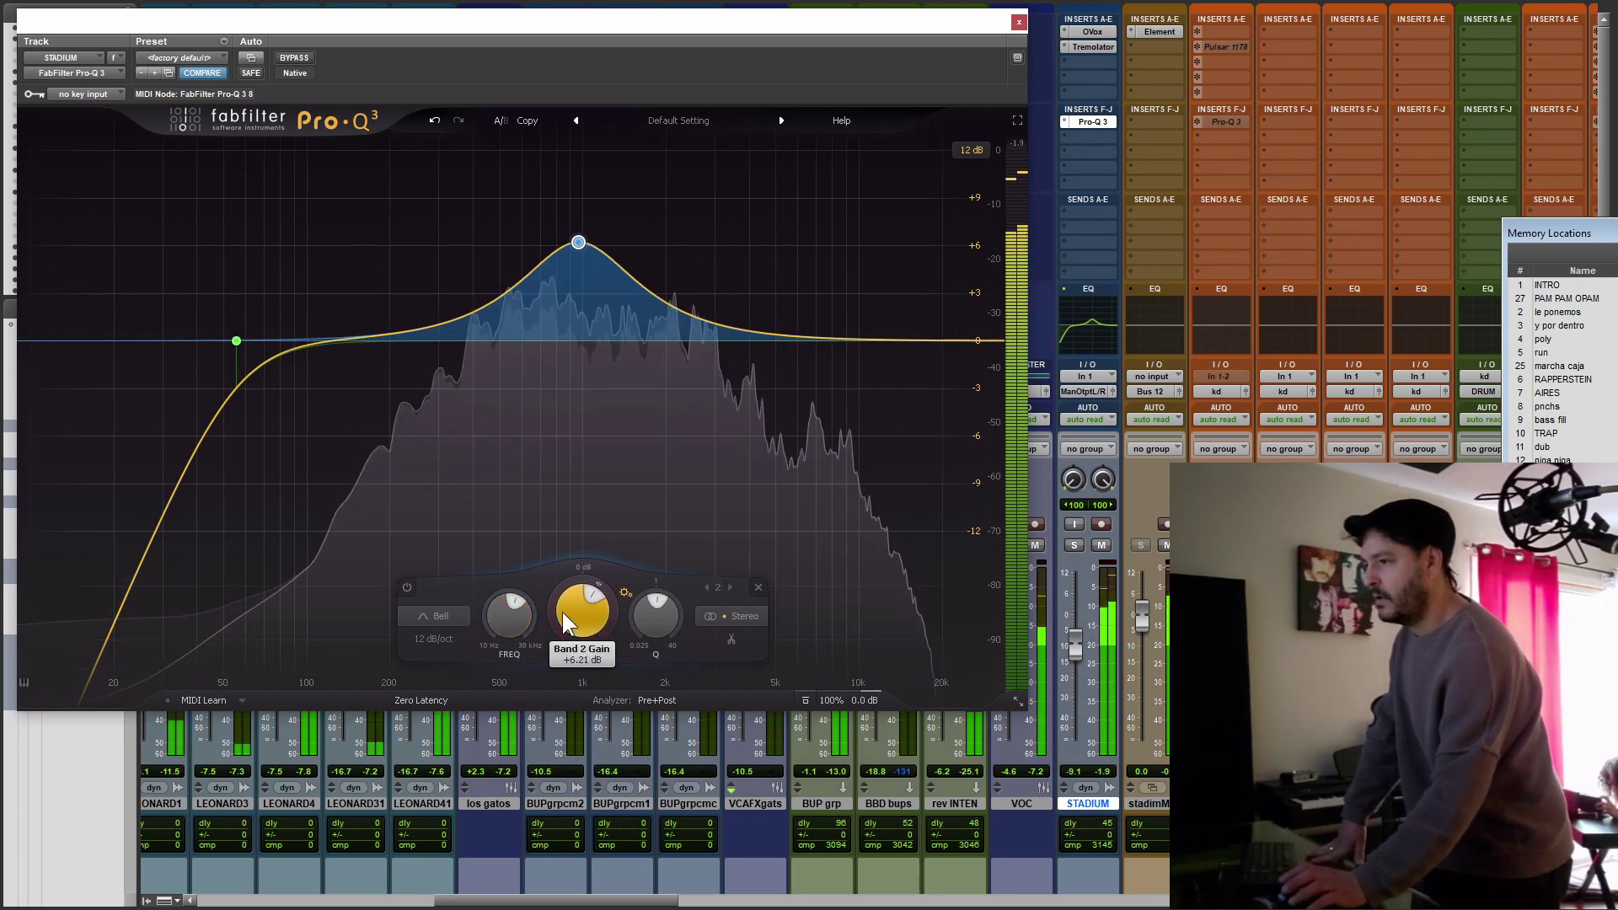
{"action": "scroll", "coordinate": [563, 611], "scroll_direction": "down", "scroll_amount": 1}
{"action": "left_click", "coordinate": [1017, 22]}
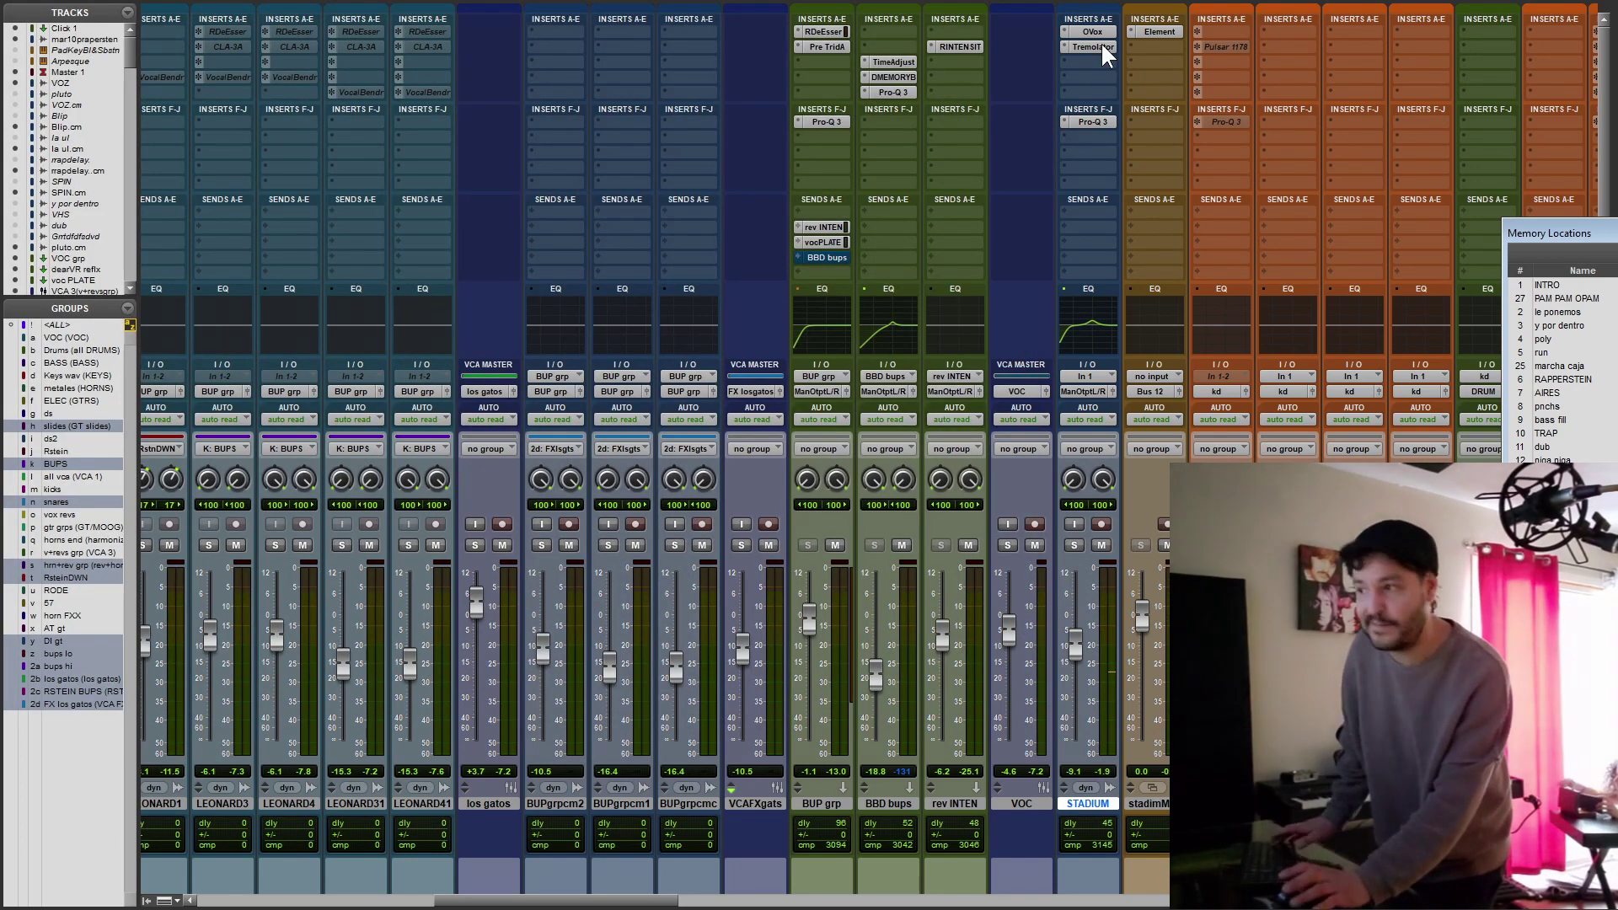
Step: Compare the STADIUM Tremolator bypassed, re-enable it, and expand its Tweak panel
{"action": "left_click", "coordinate": [1090, 47]}
{"action": "key", "text": "ctrl+="}
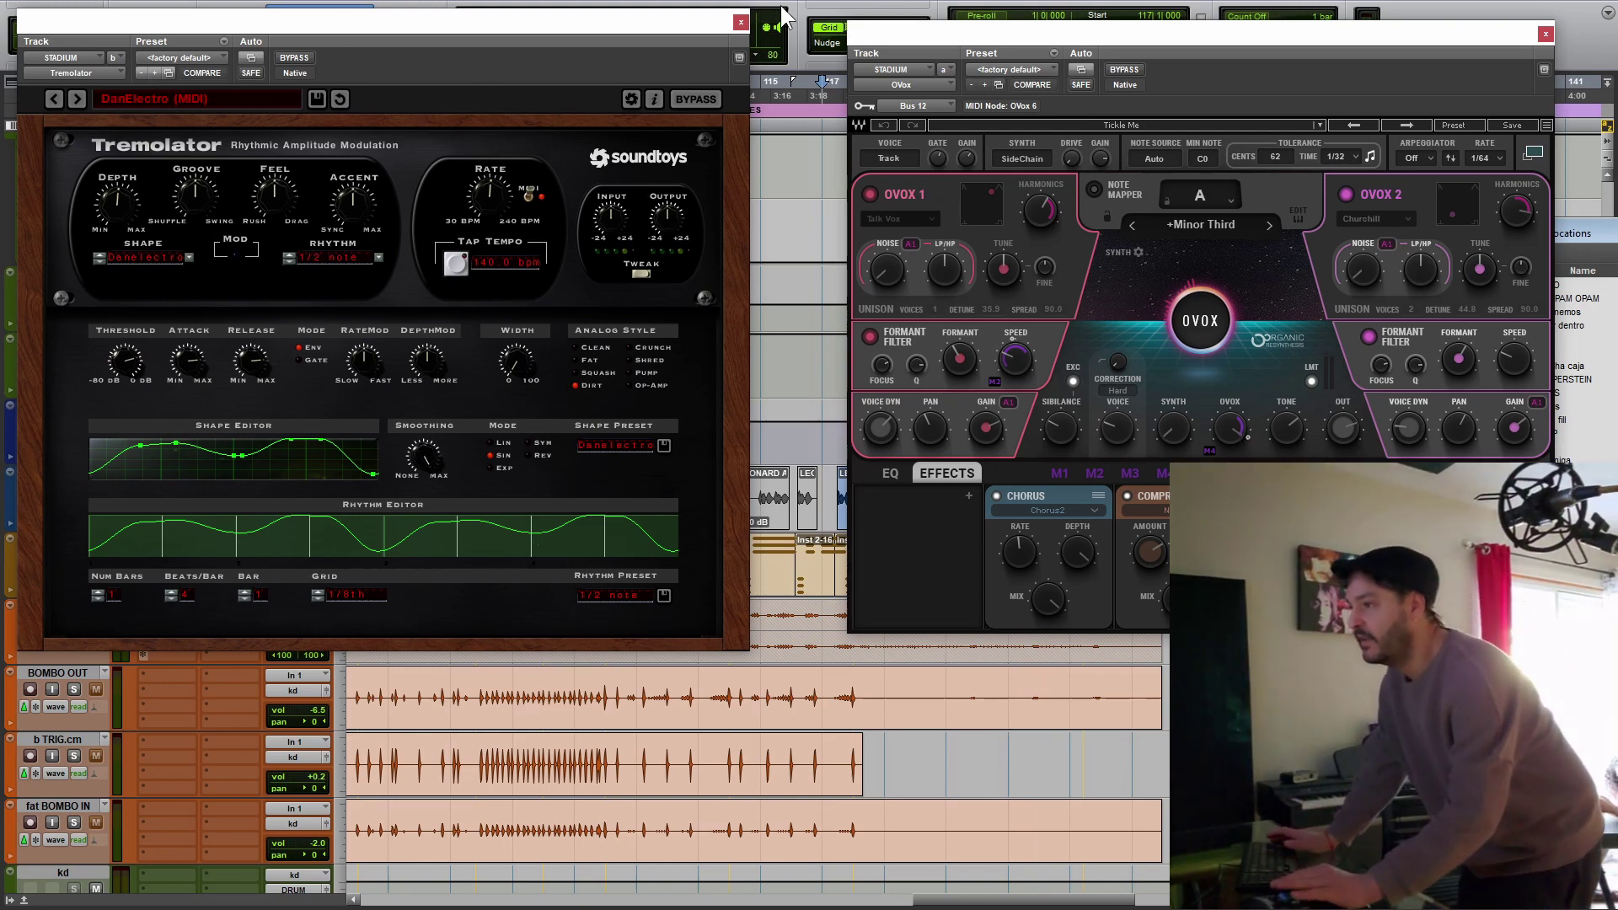
{"action": "key", "text": "ctrl+equal"}
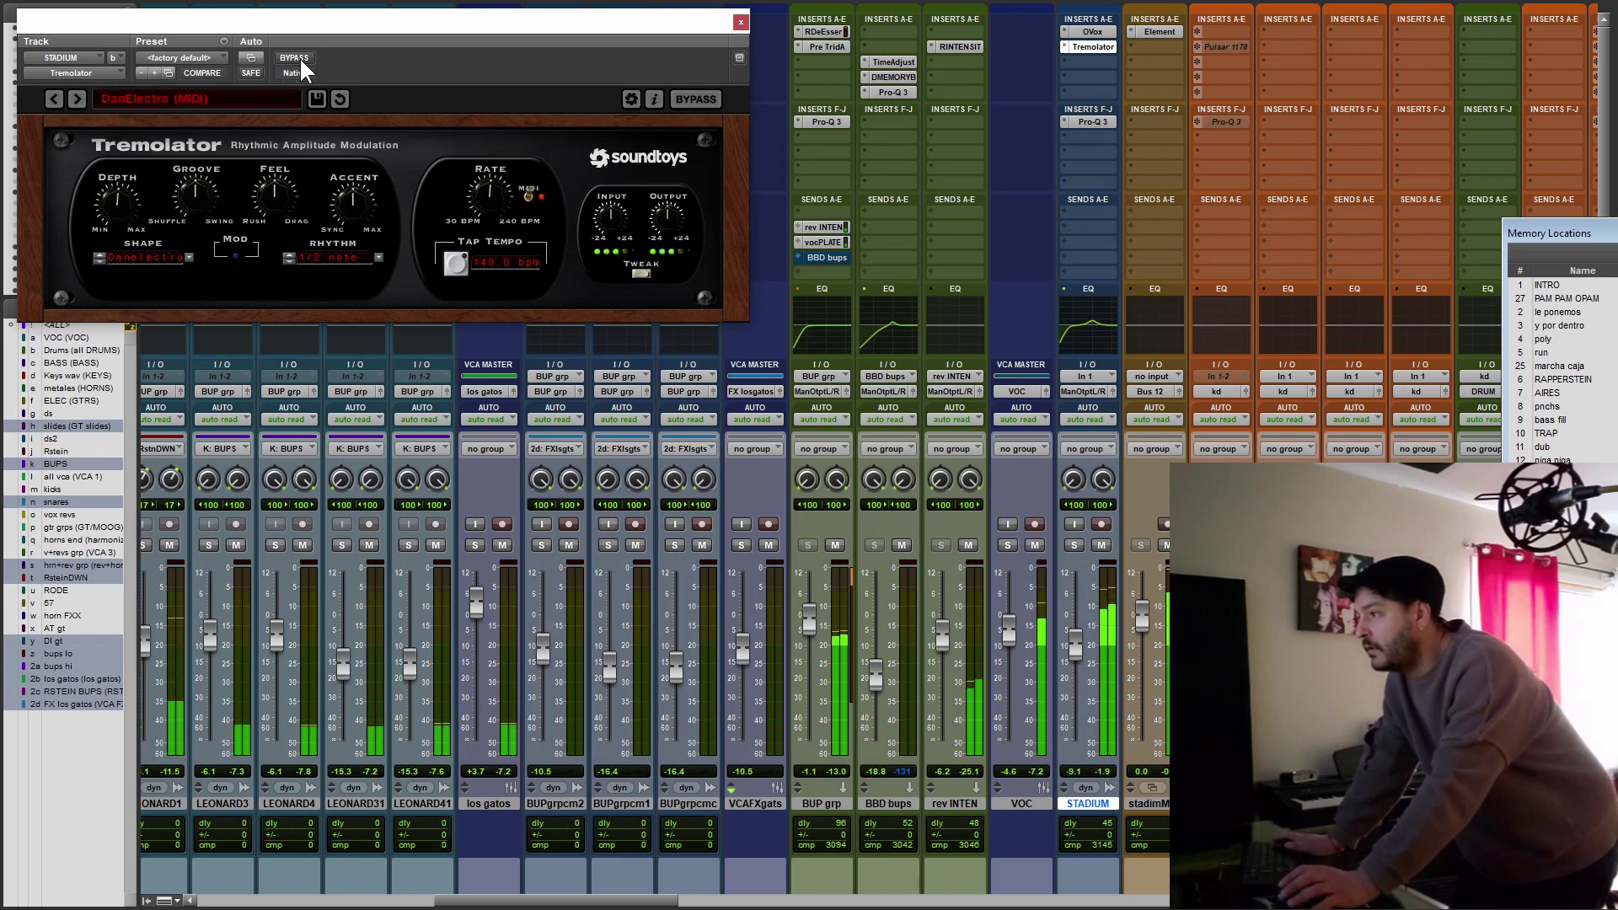
{"action": "left_click", "coordinate": [299, 57]}
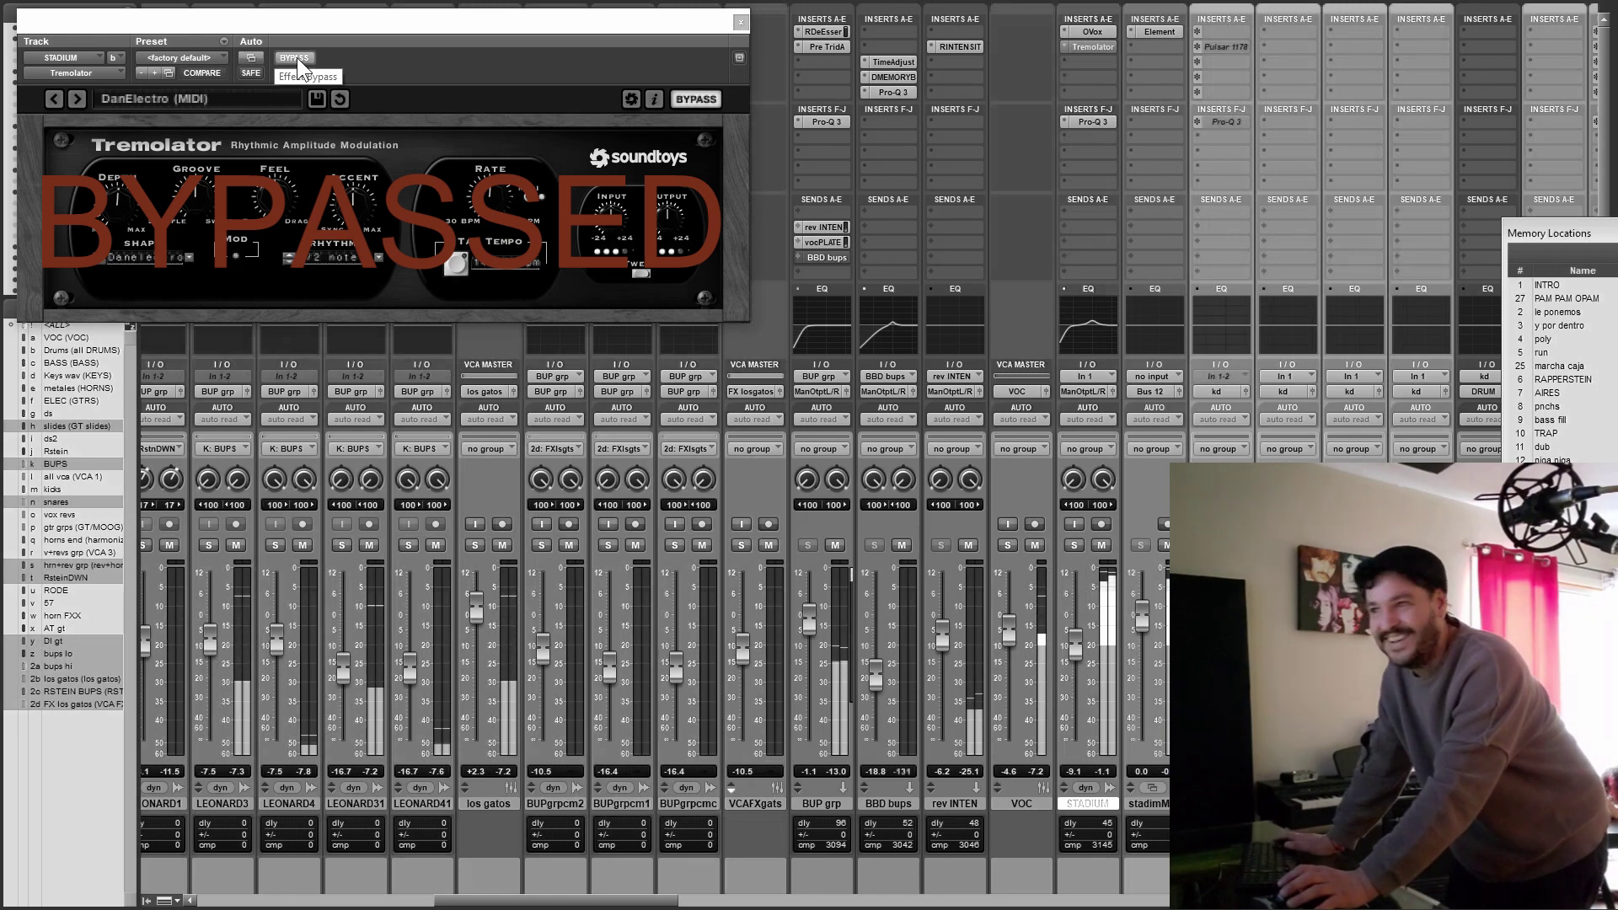
{"action": "left_click", "coordinate": [297, 57]}
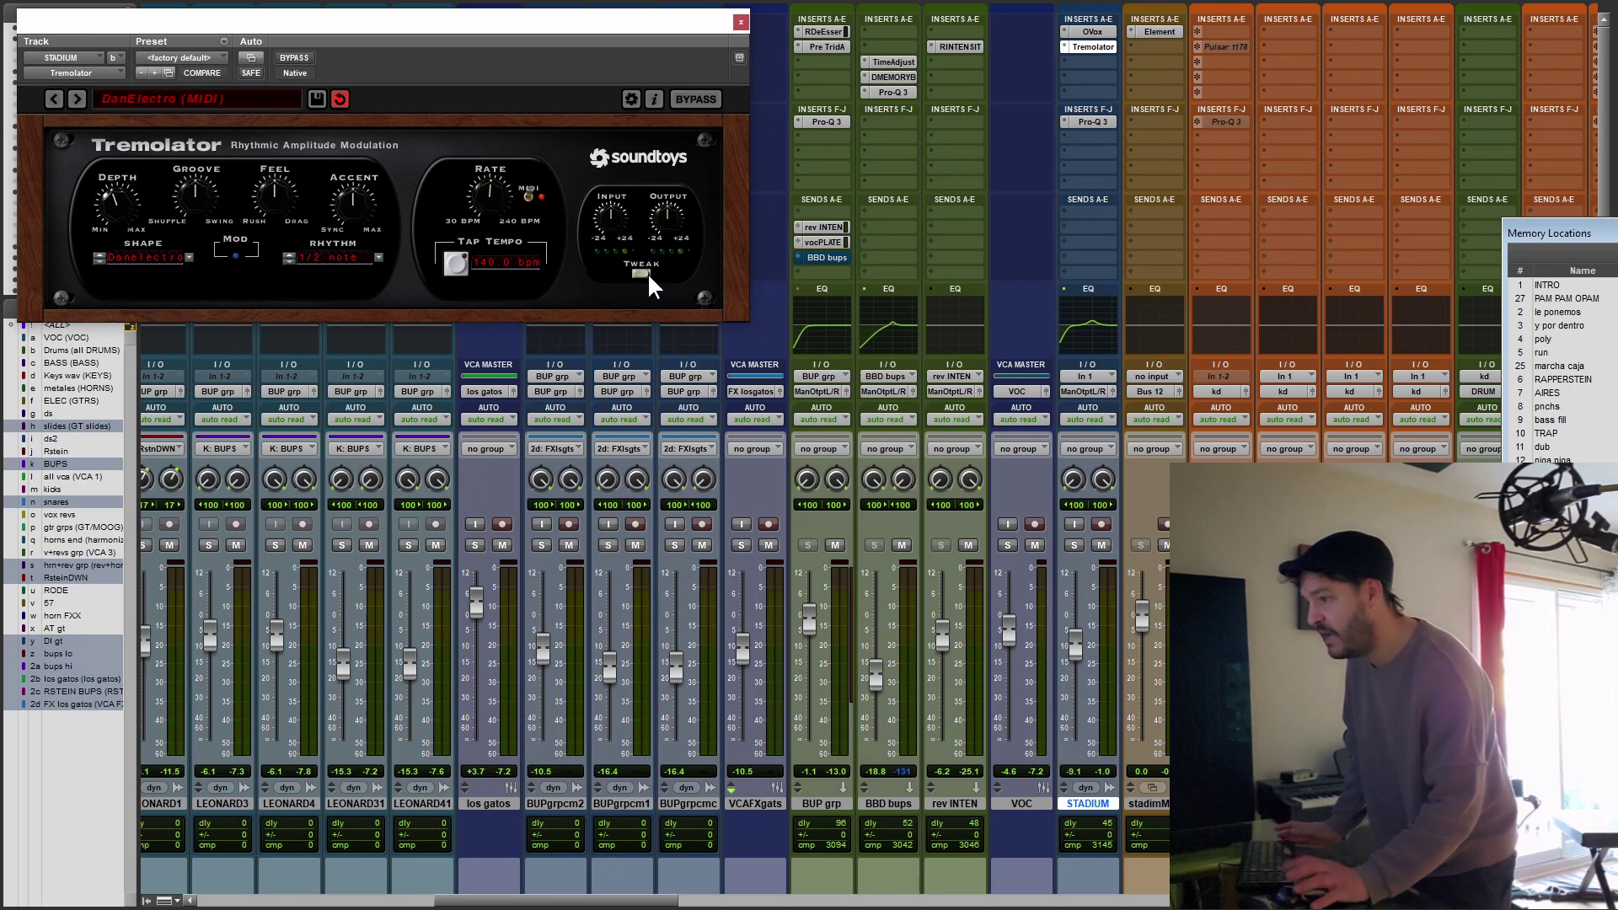
{"action": "left_click", "coordinate": [647, 275]}
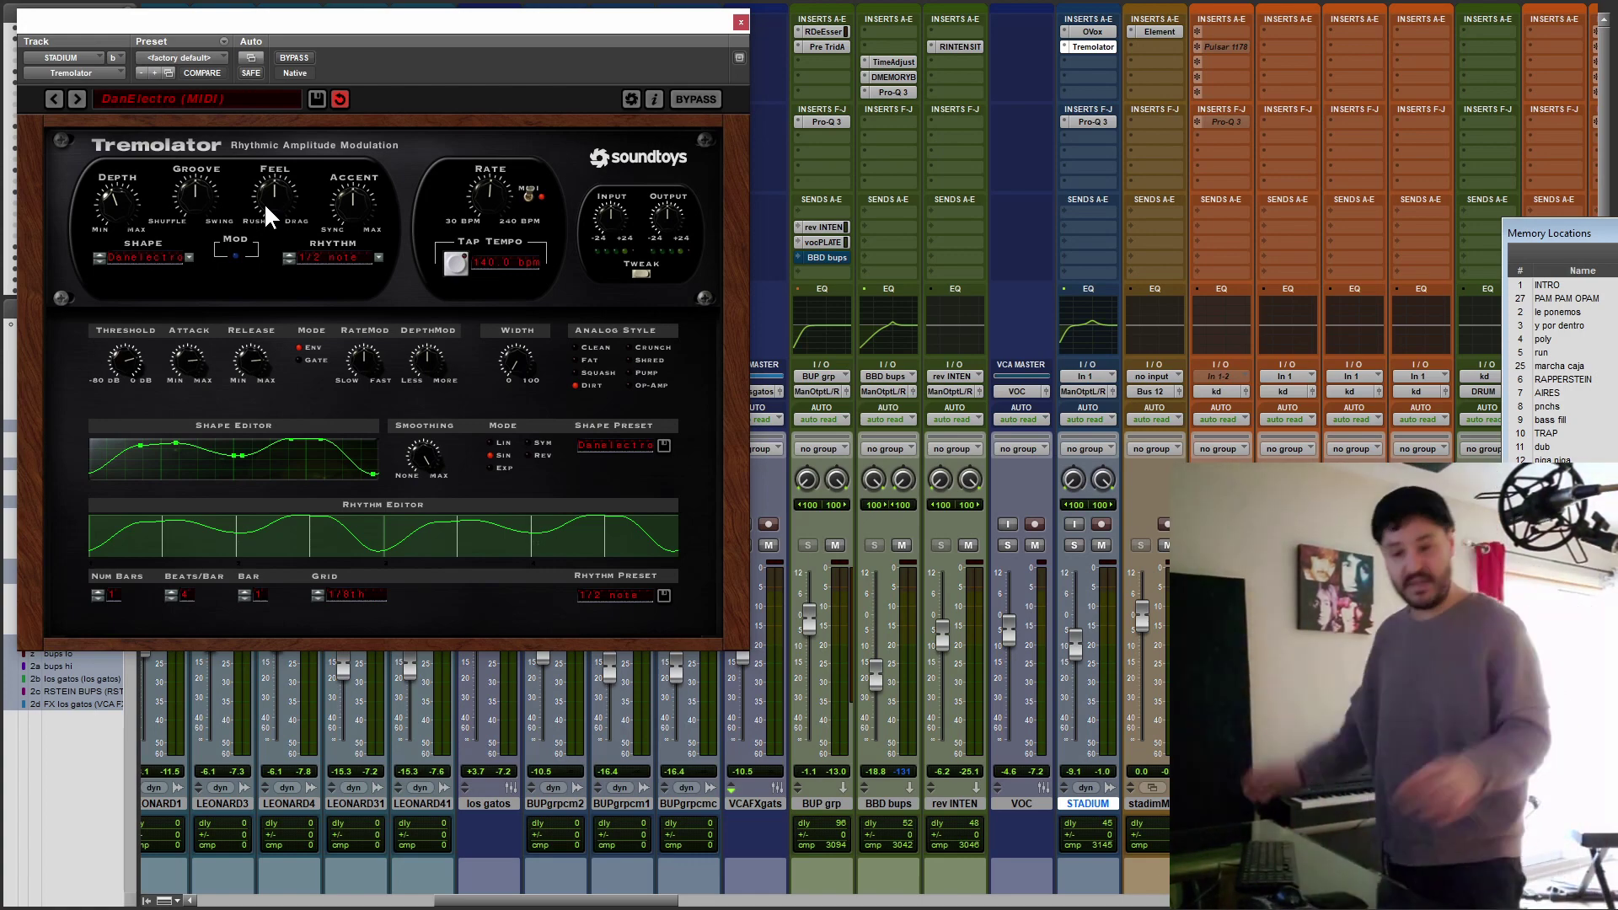
Step: Open OVox on STADIUM and compare its Reverb module bypassed and re-enabled
{"action": "left_click", "coordinate": [278, 104]}
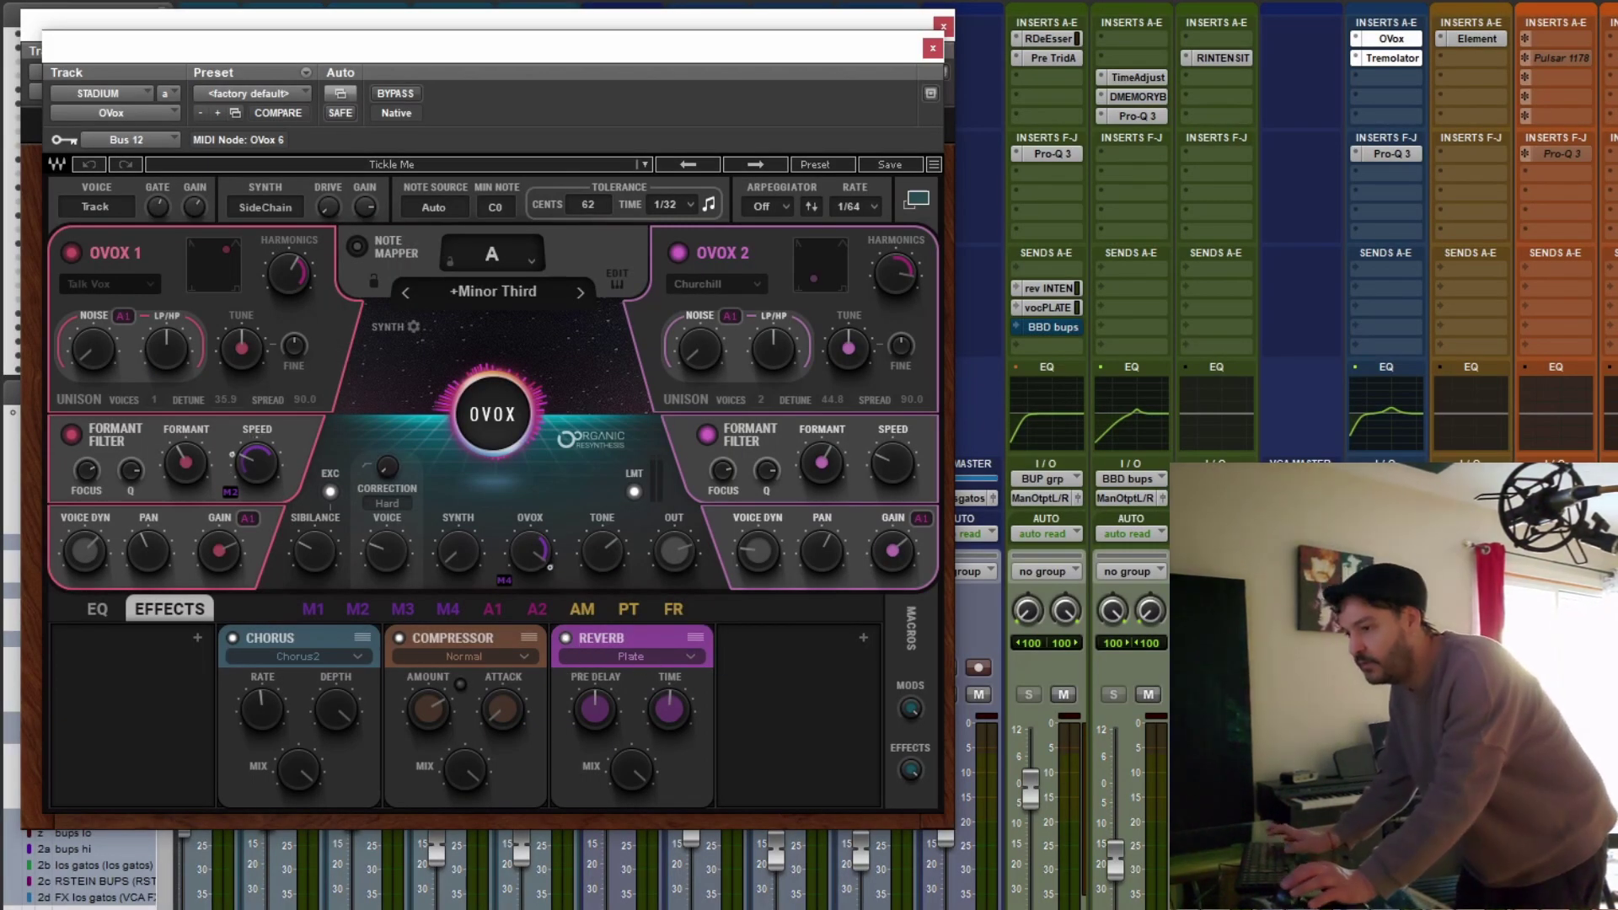
{"action": "left_click", "coordinate": [565, 641]}
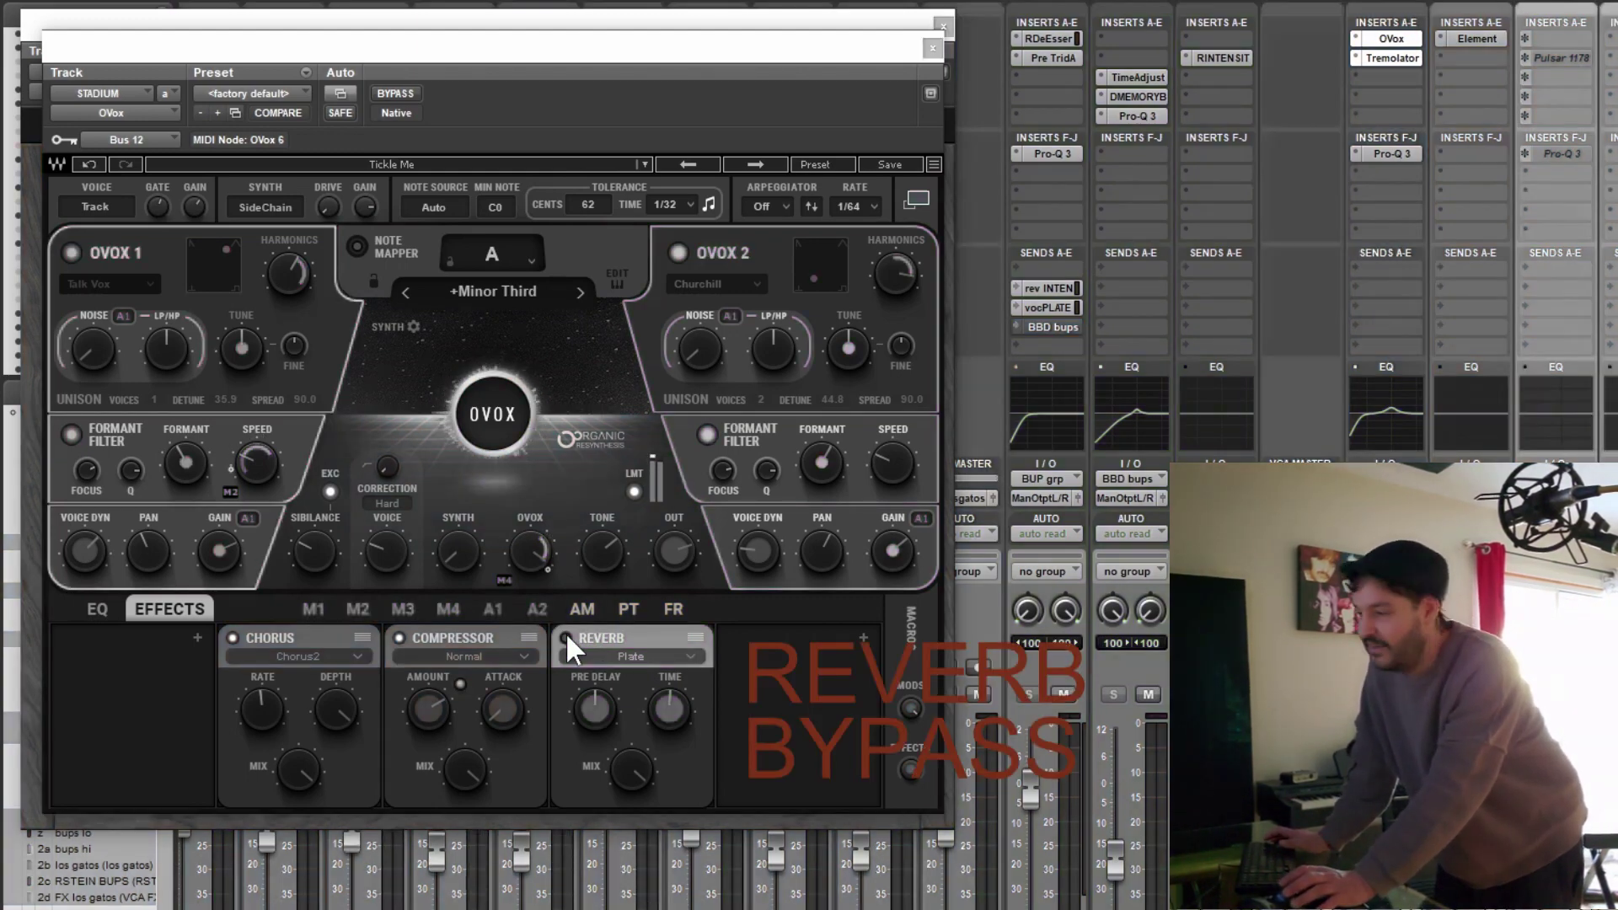
{"action": "left_click", "coordinate": [564, 638]}
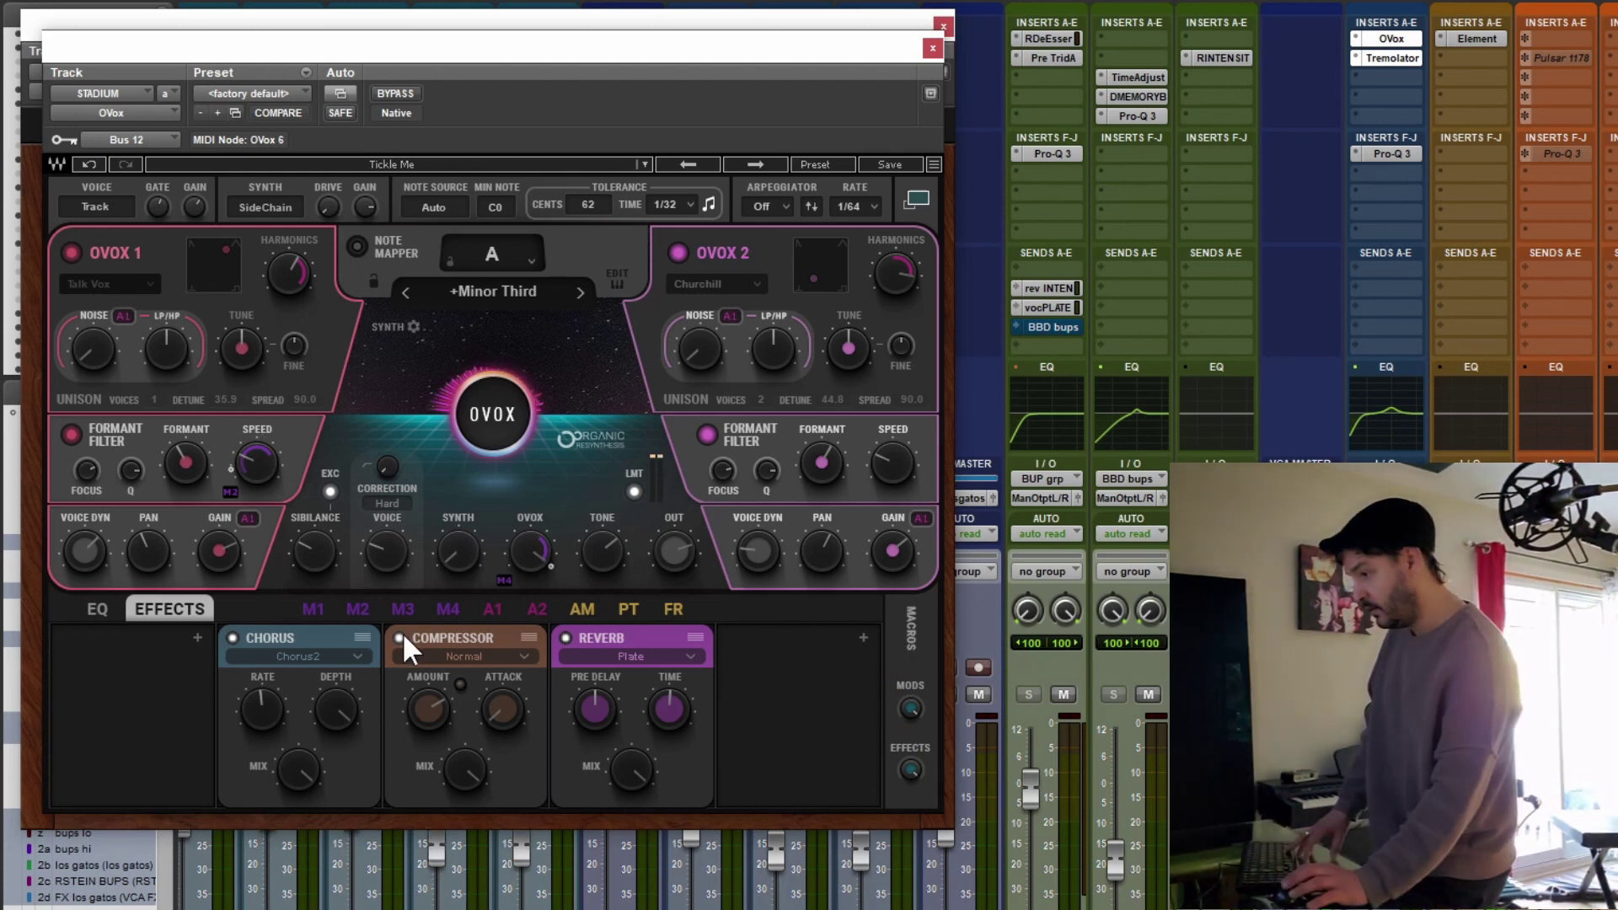
Step: Toggle the Tremolator insert's bypass and bring up its settings window
{"action": "left_click", "coordinate": [1395, 57], "text": "ctrl"}
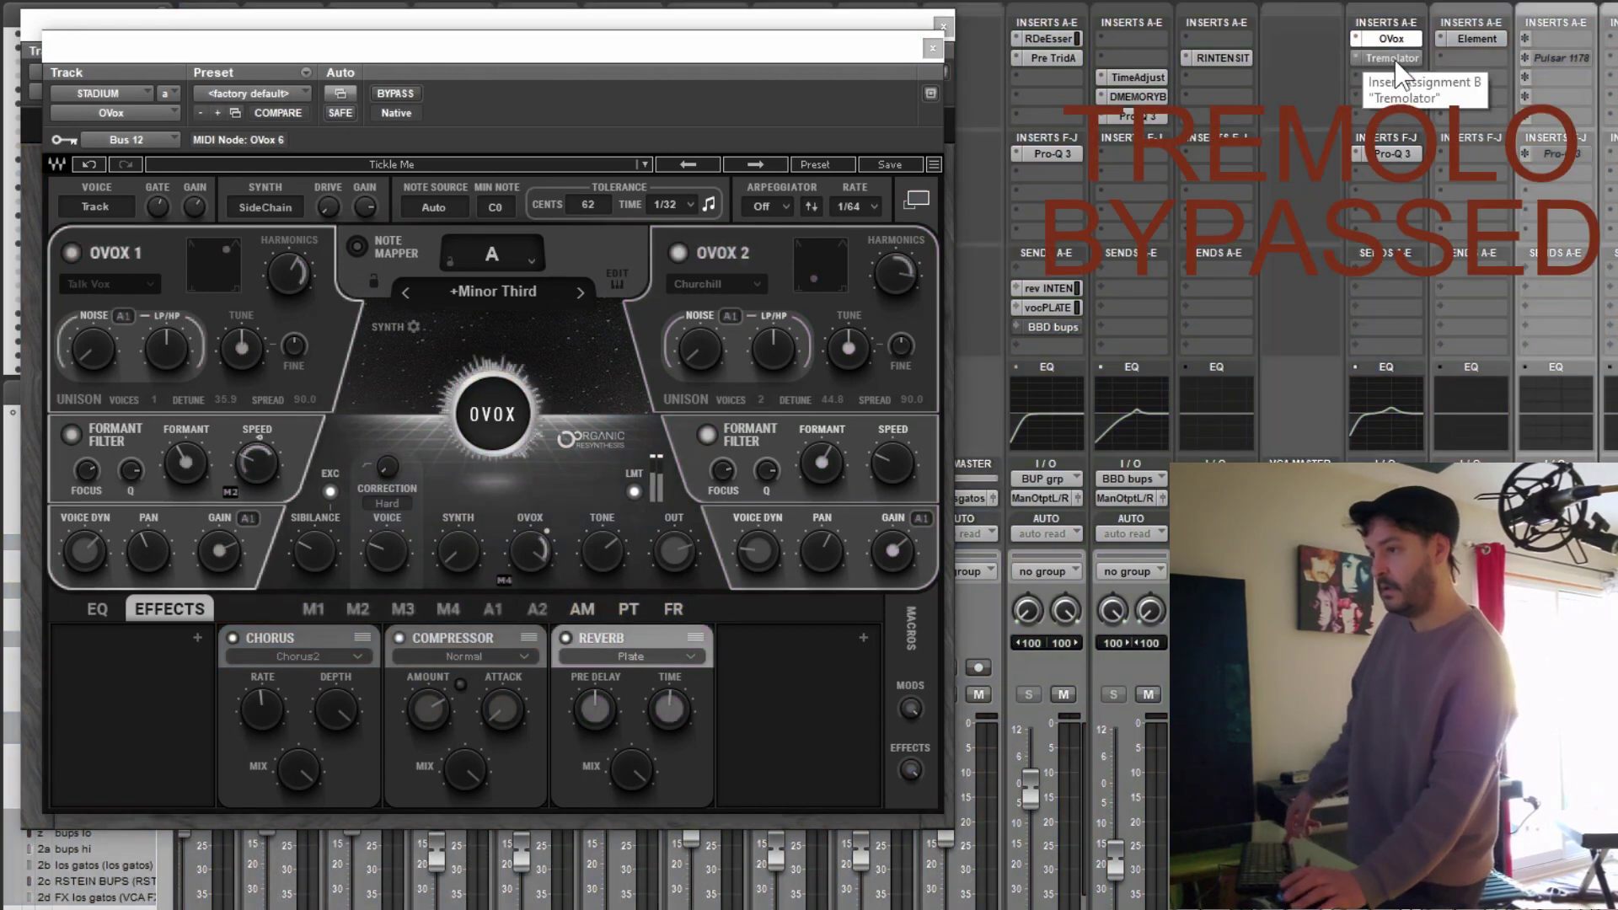
{"action": "left_click", "coordinate": [1394, 57], "text": "ctrl"}
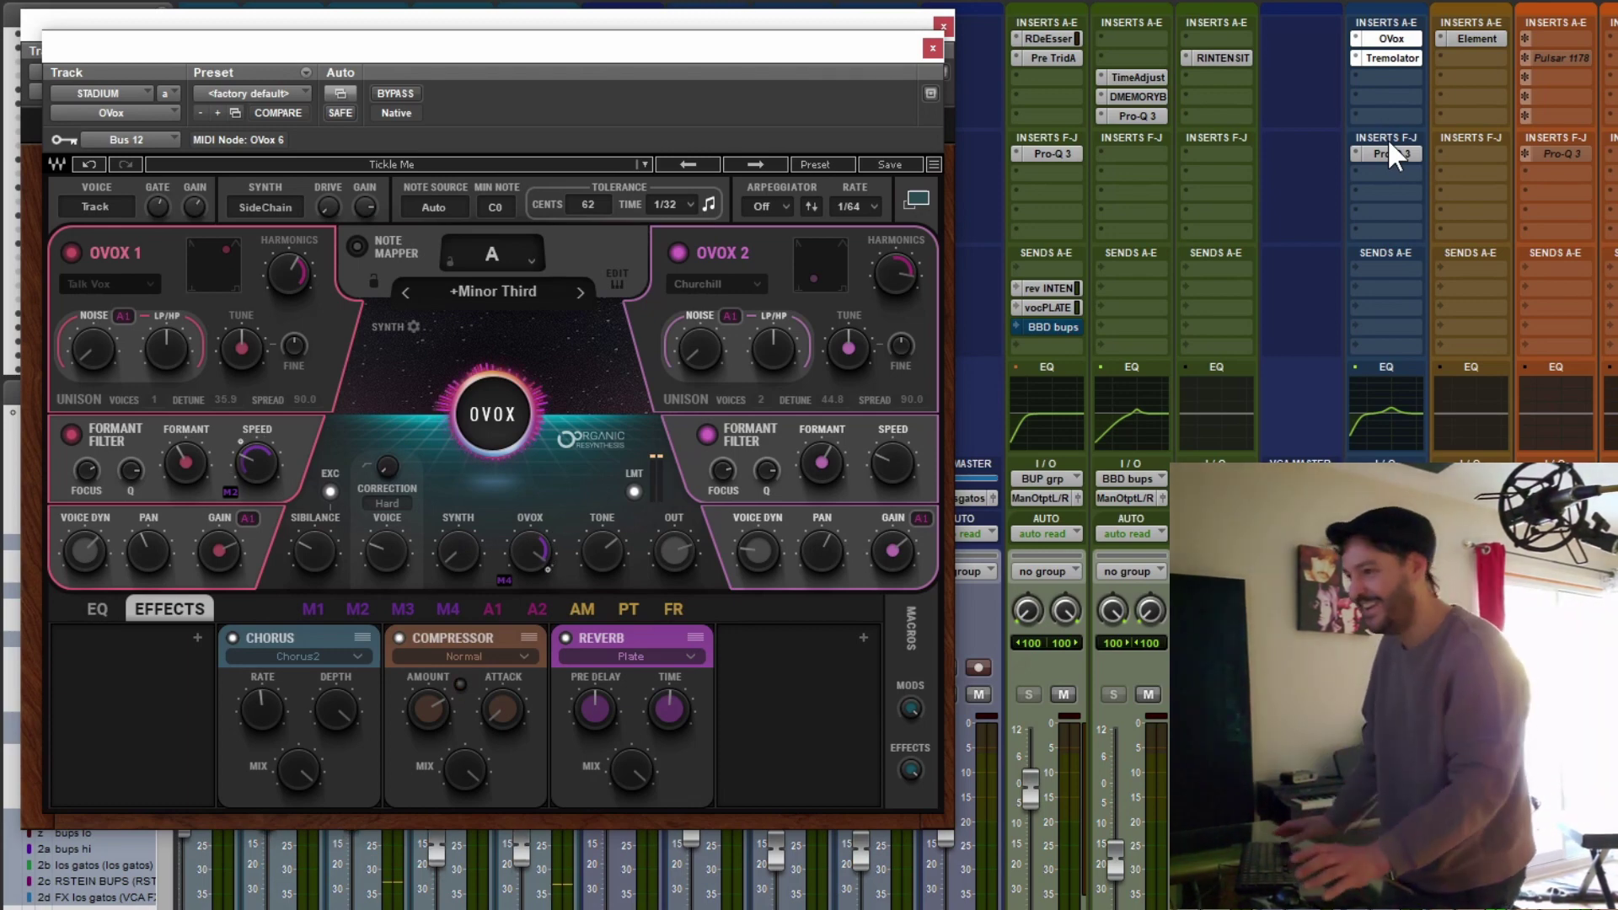
{"action": "left_click", "coordinate": [1386, 63]}
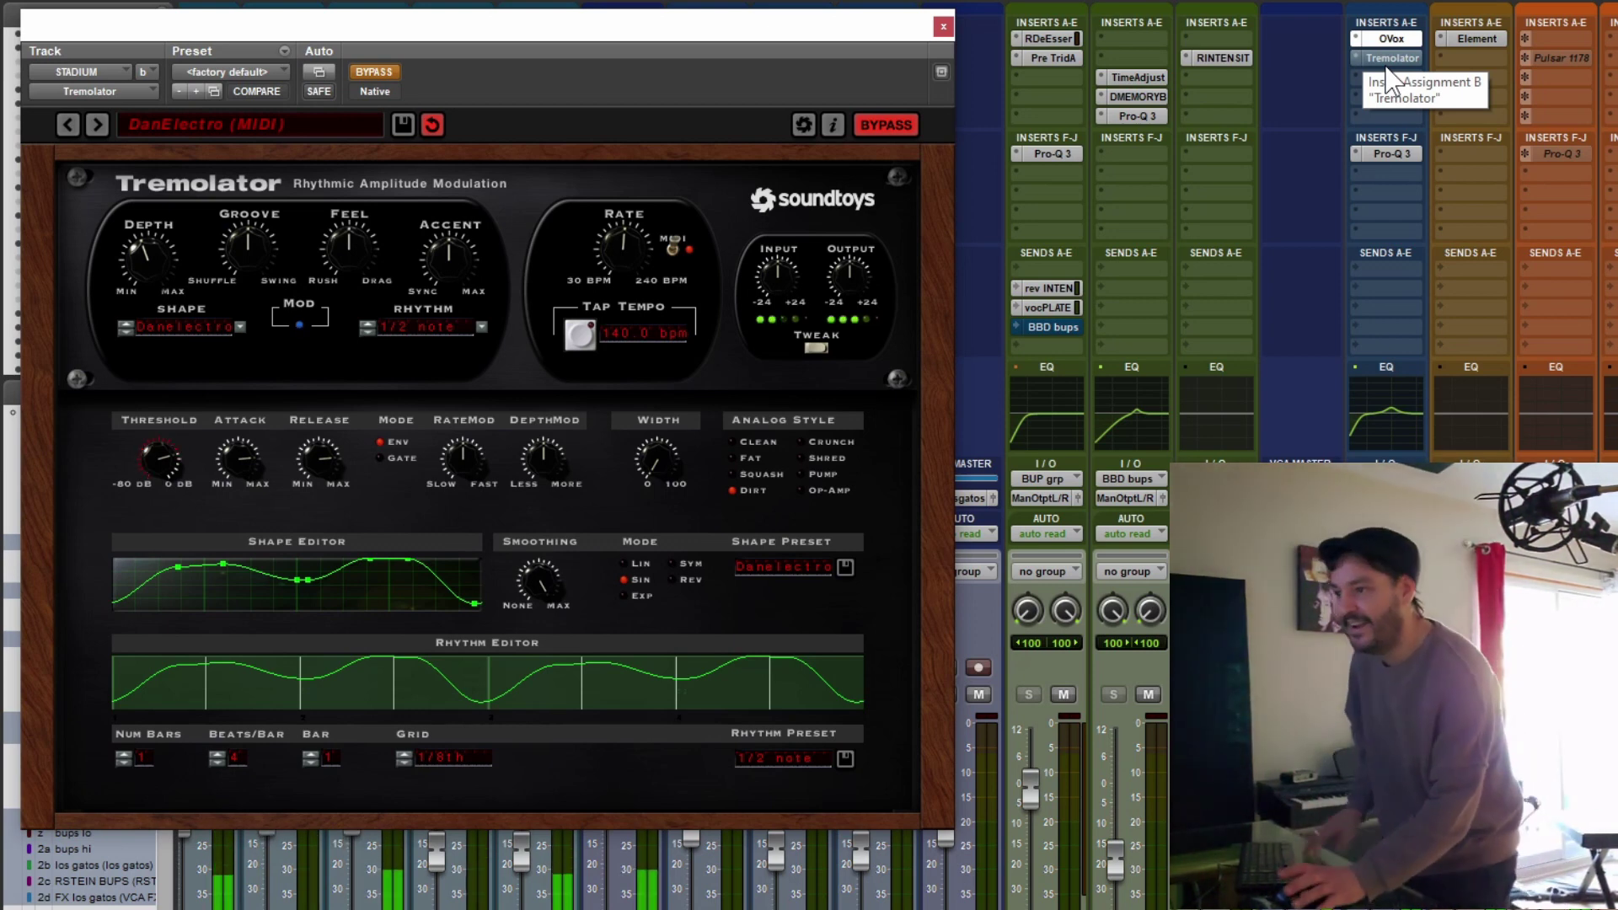
Step: Un-bypass the Tremolator and sweep Depth from 0 to 1 during playback, leaving 0.68
{"action": "left_click", "coordinate": [1385, 61], "text": "ctrl"}
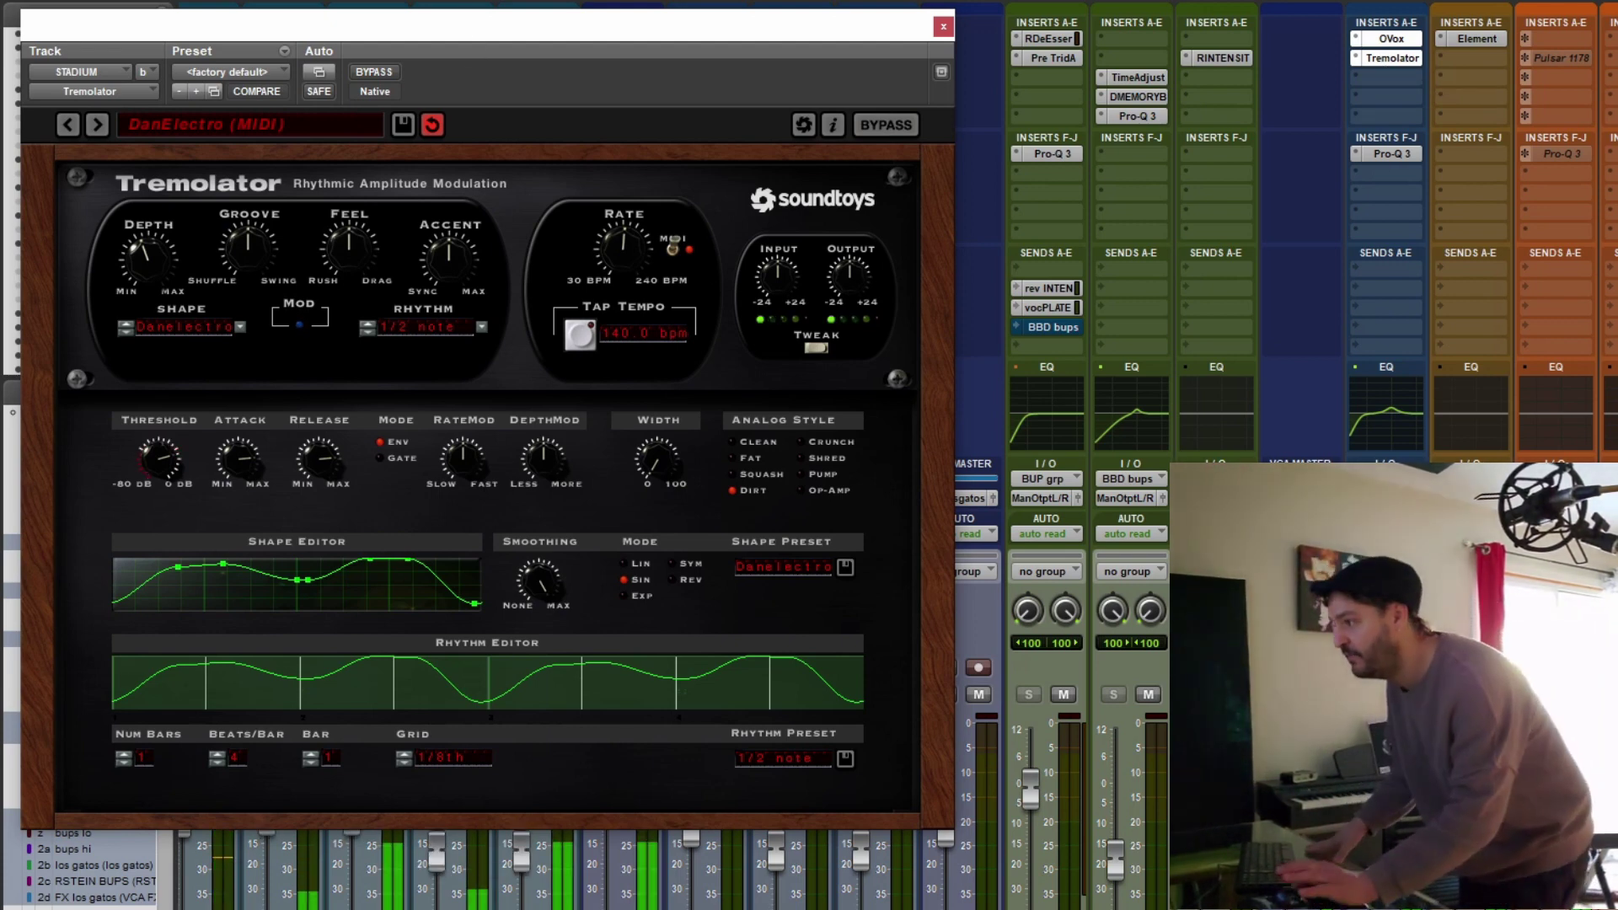
{"action": "scroll", "coordinate": [164, 248], "scroll_direction": "up", "scroll_amount": 5}
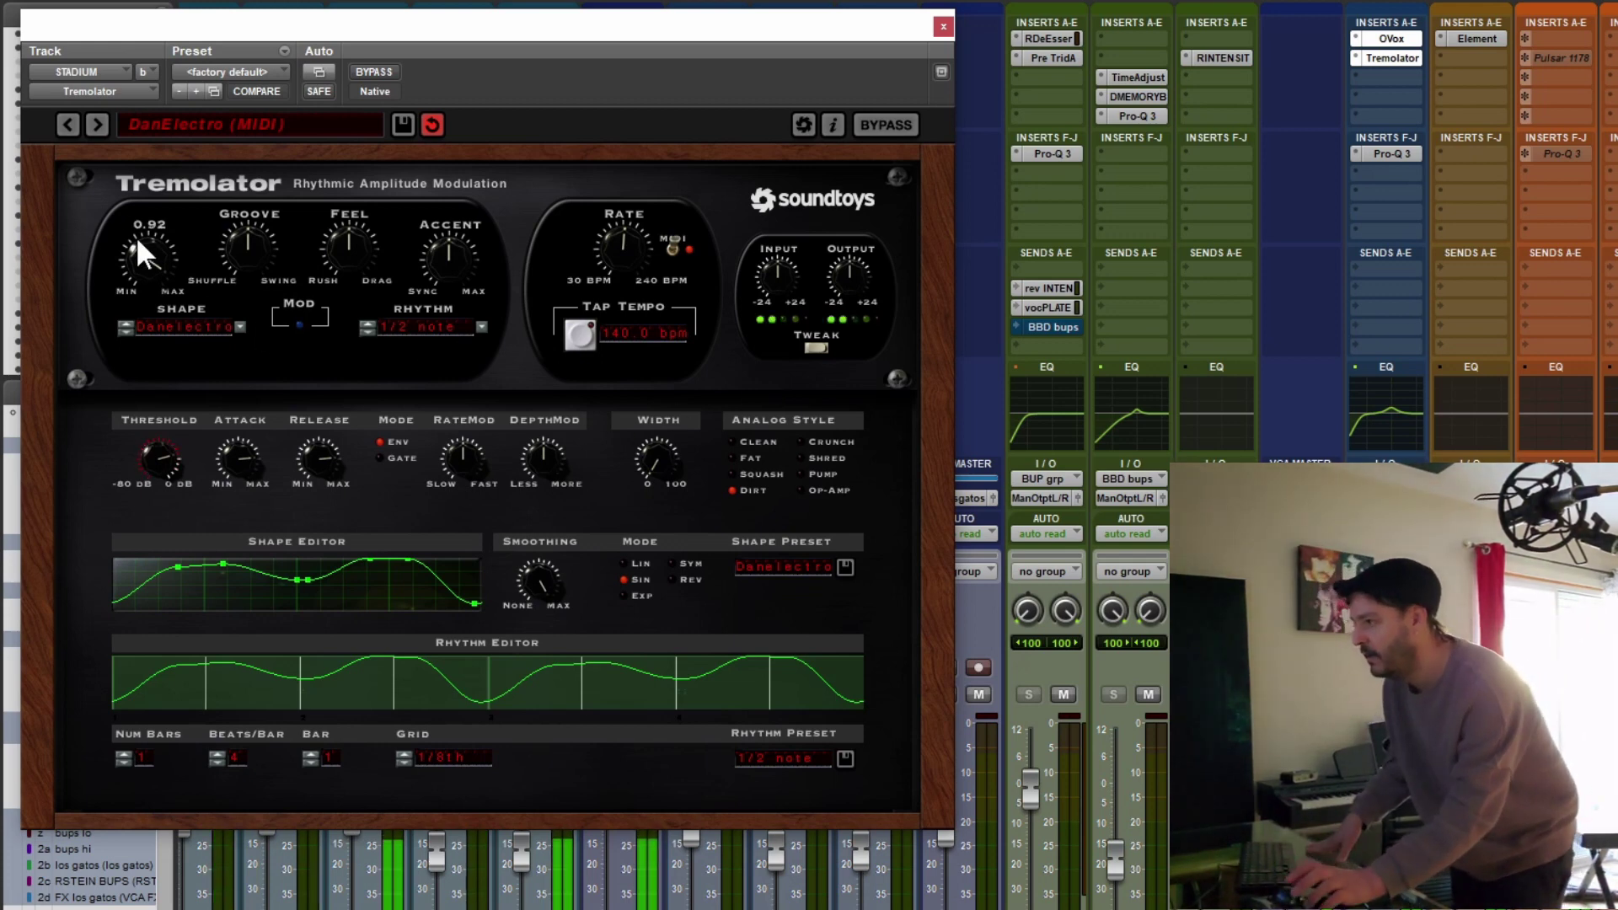
{"action": "scroll", "coordinate": [136, 235], "scroll_direction": "down", "scroll_amount": 4}
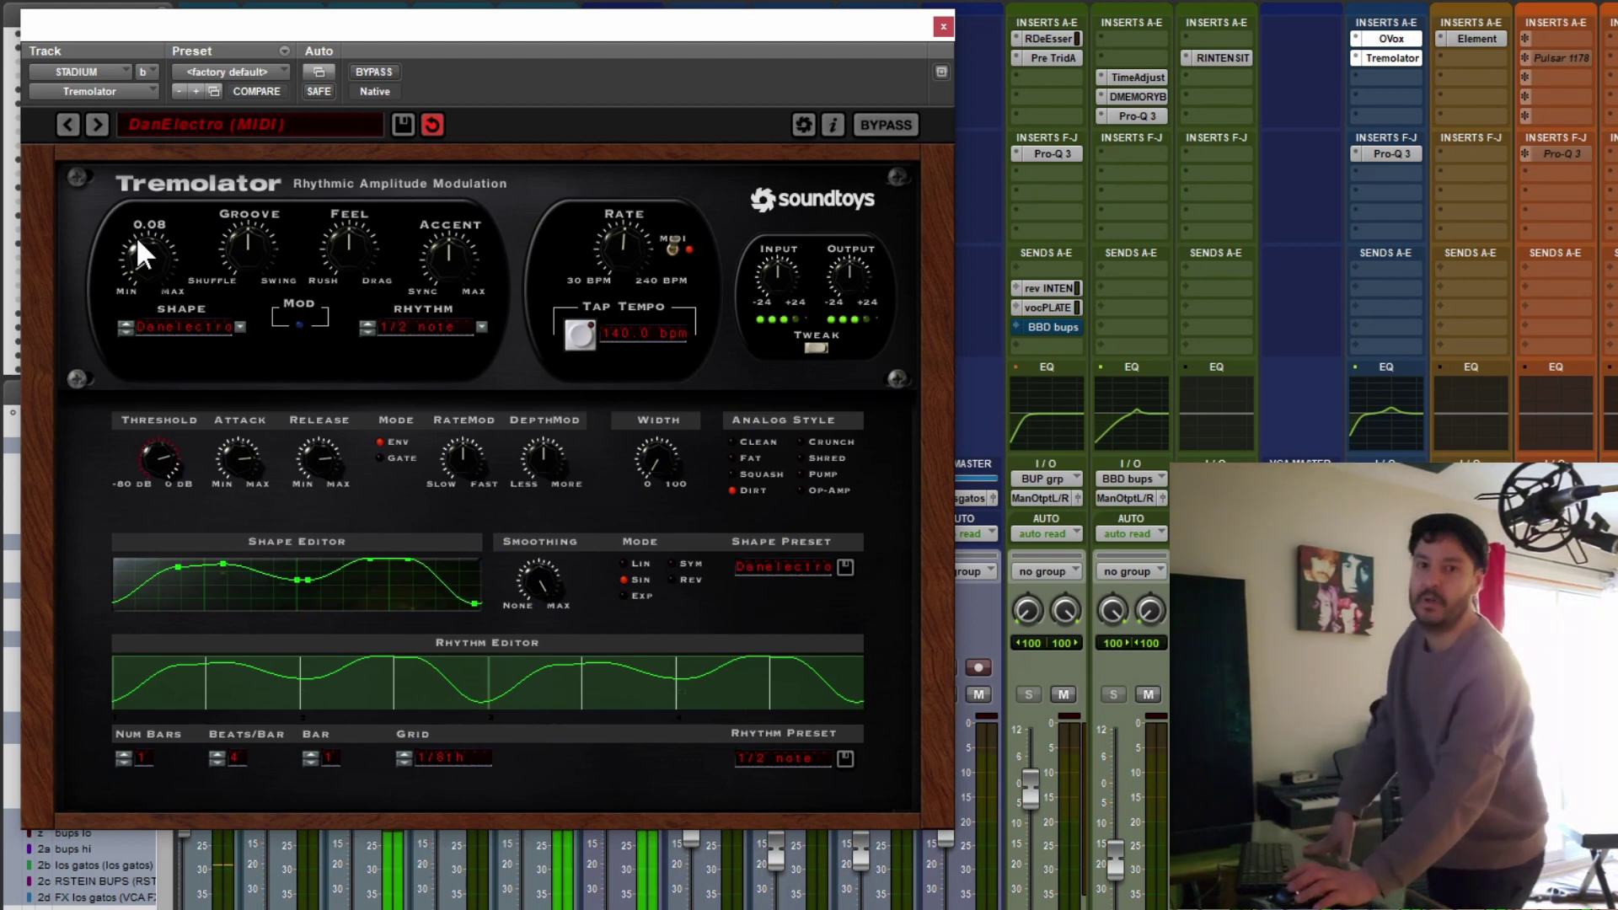
{"action": "key", "text": "space"}
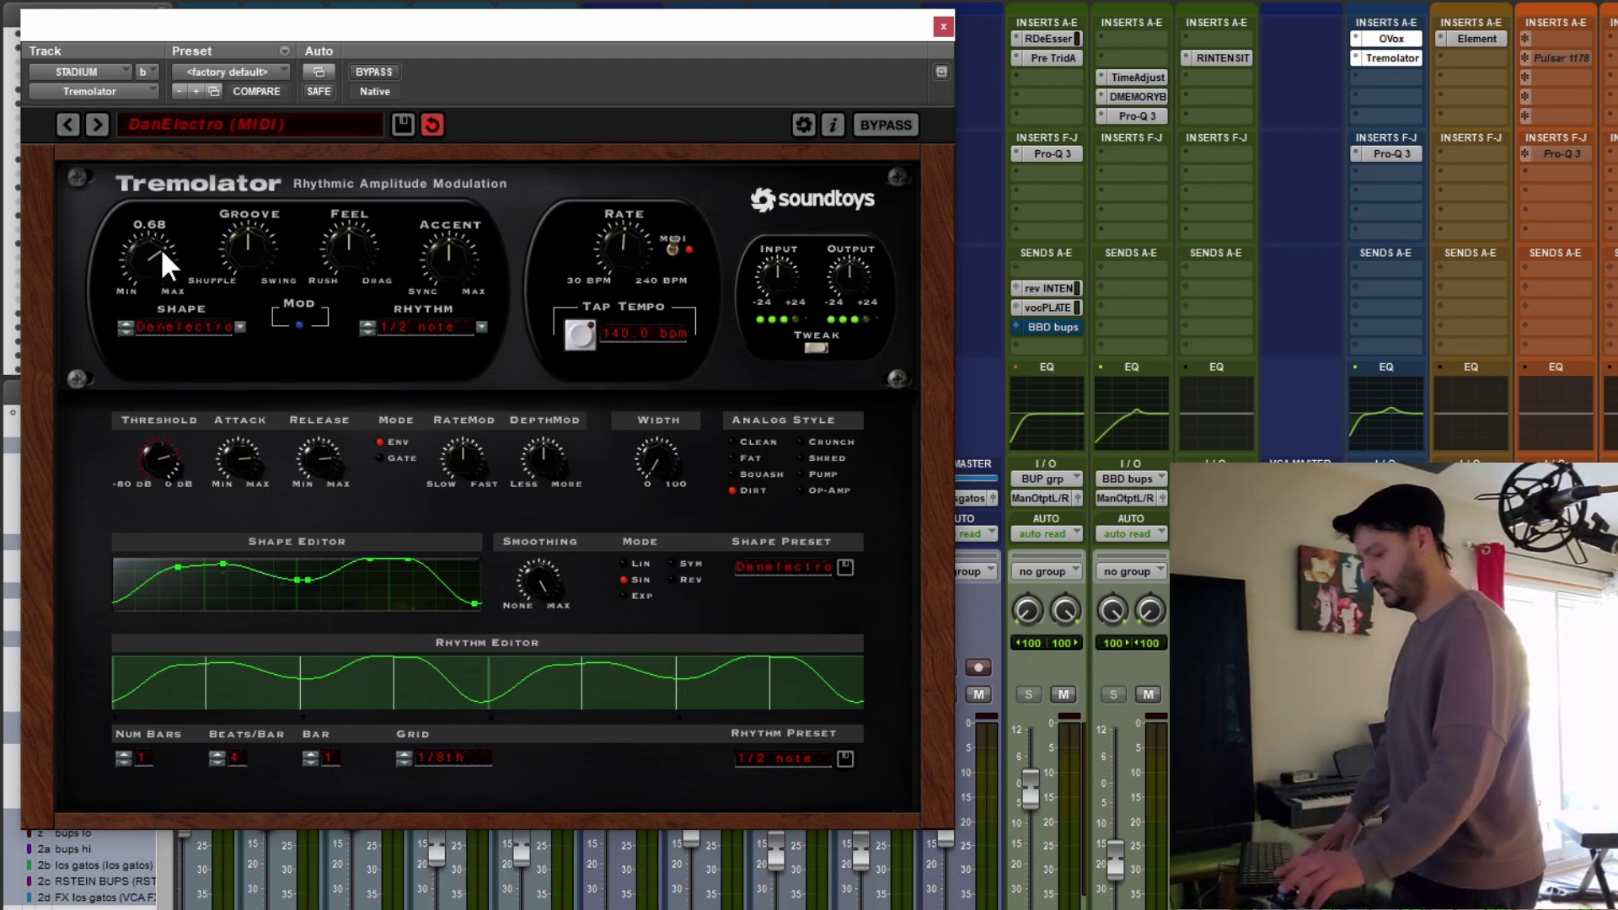
{"action": "scroll", "coordinate": [161, 248], "scroll_direction": "down", "scroll_amount": 5}
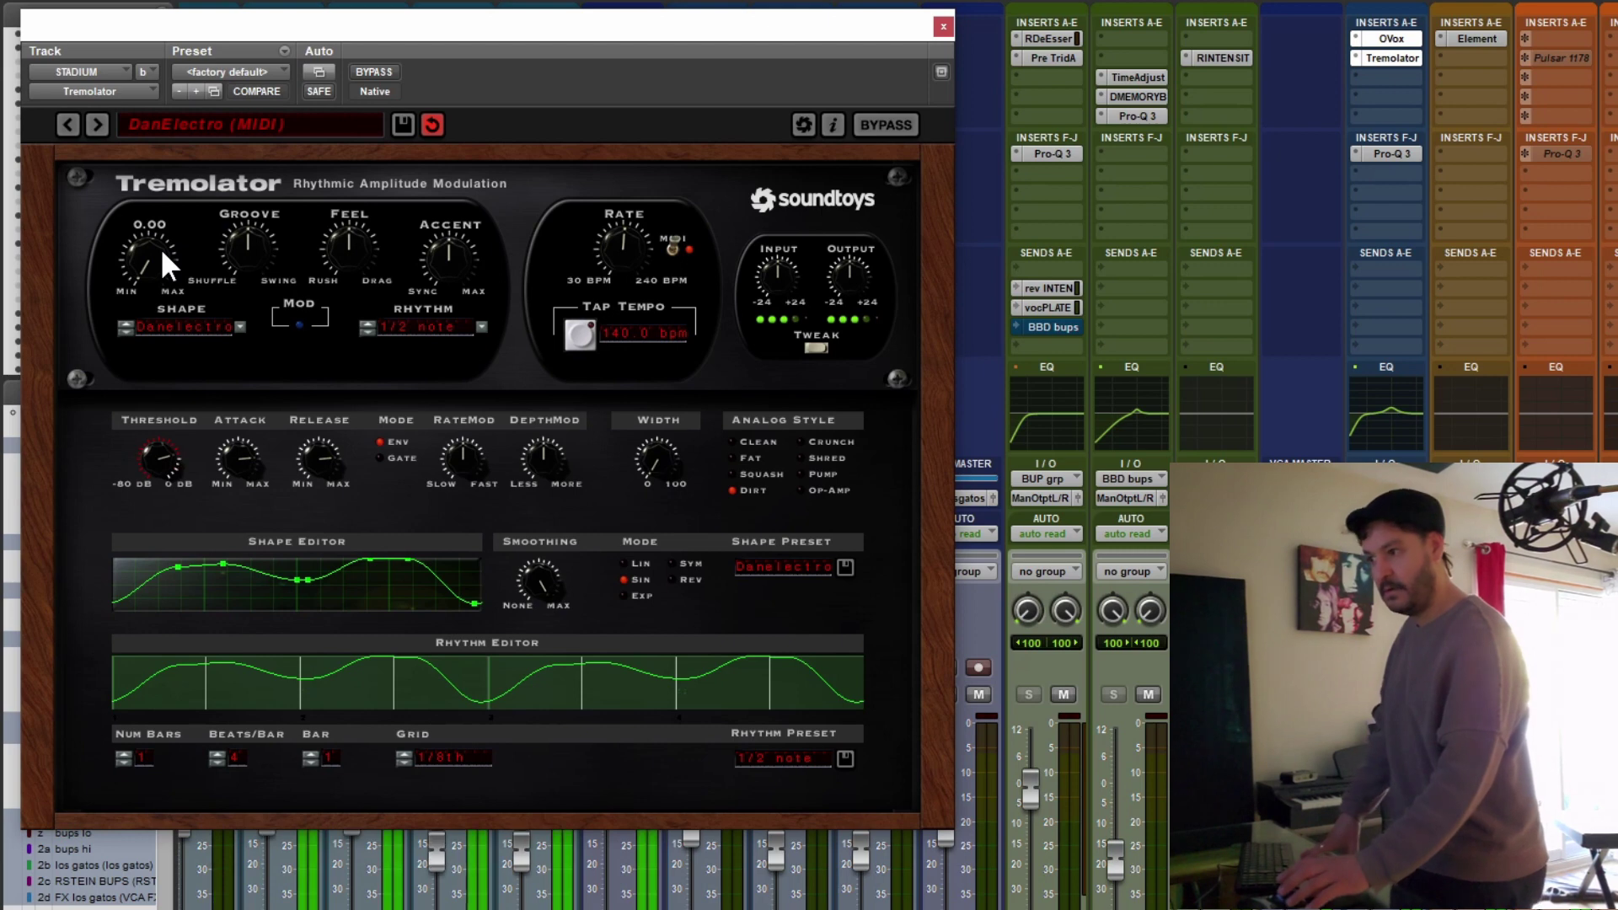
{"action": "scroll", "coordinate": [161, 248], "scroll_direction": "up", "scroll_amount": 10}
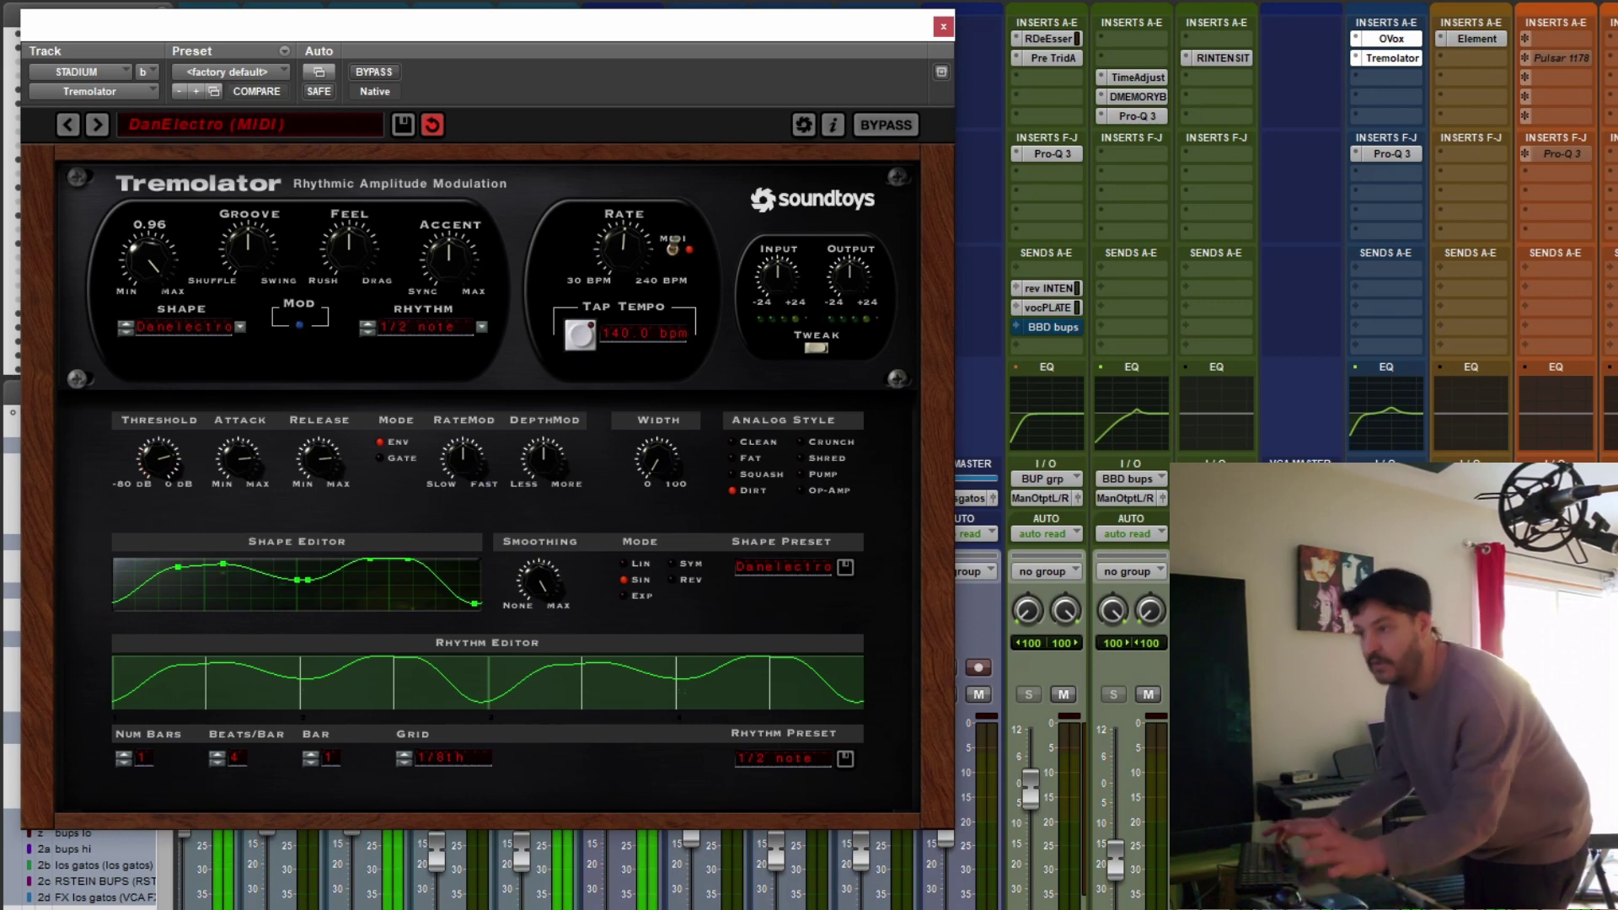
{"action": "left_click", "coordinate": [130, 253], "text": "alt"}
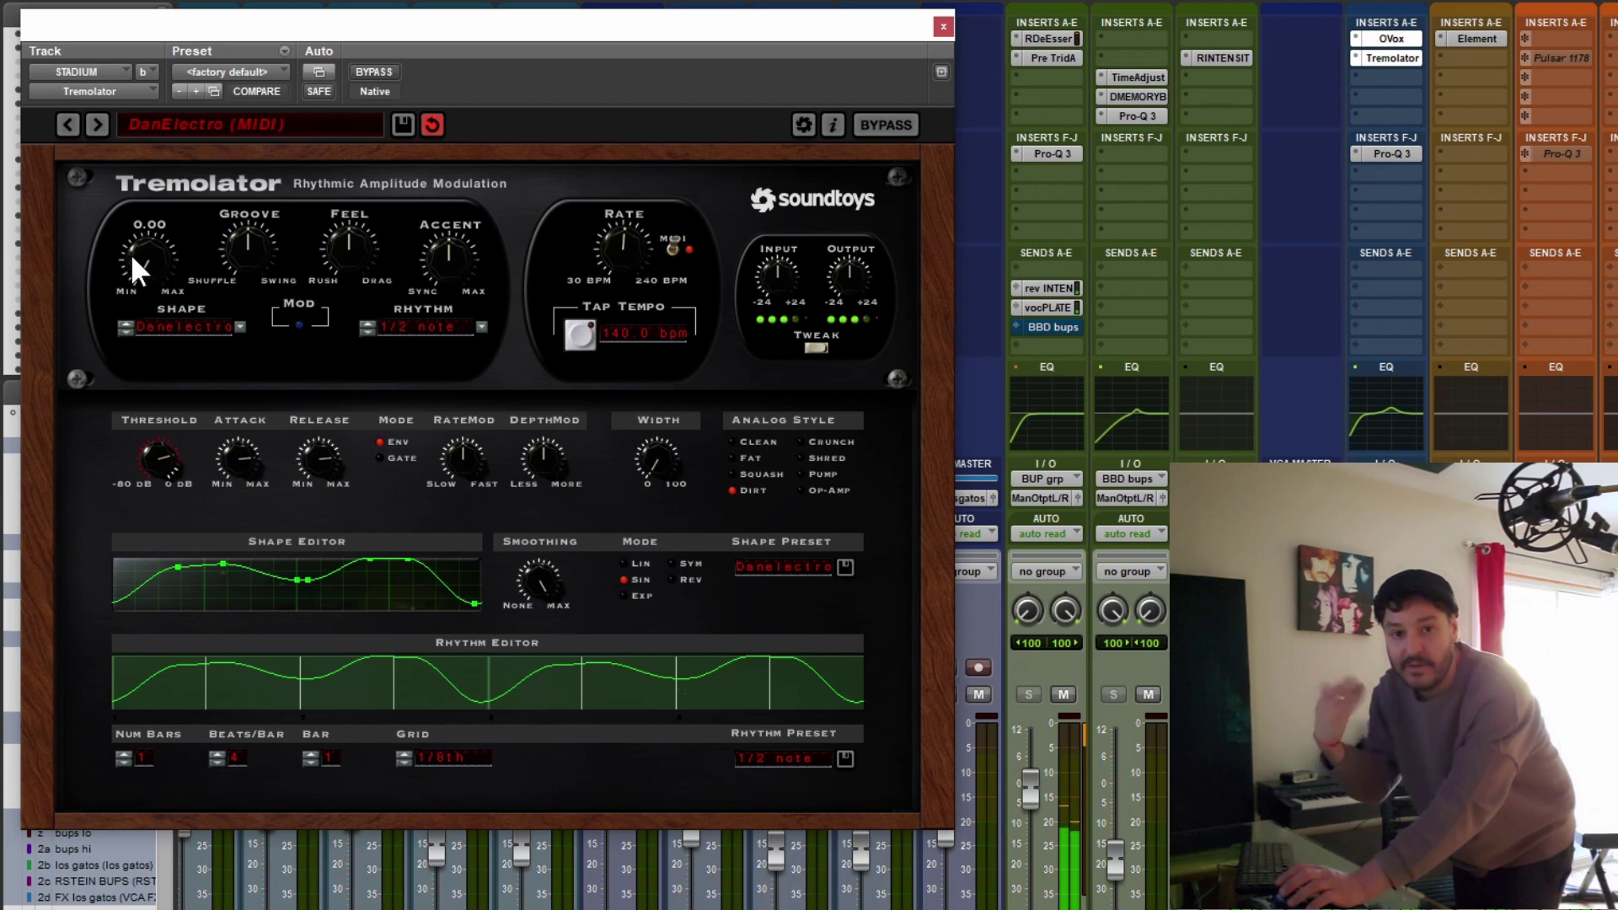
{"action": "left_click", "coordinate": [130, 253]}
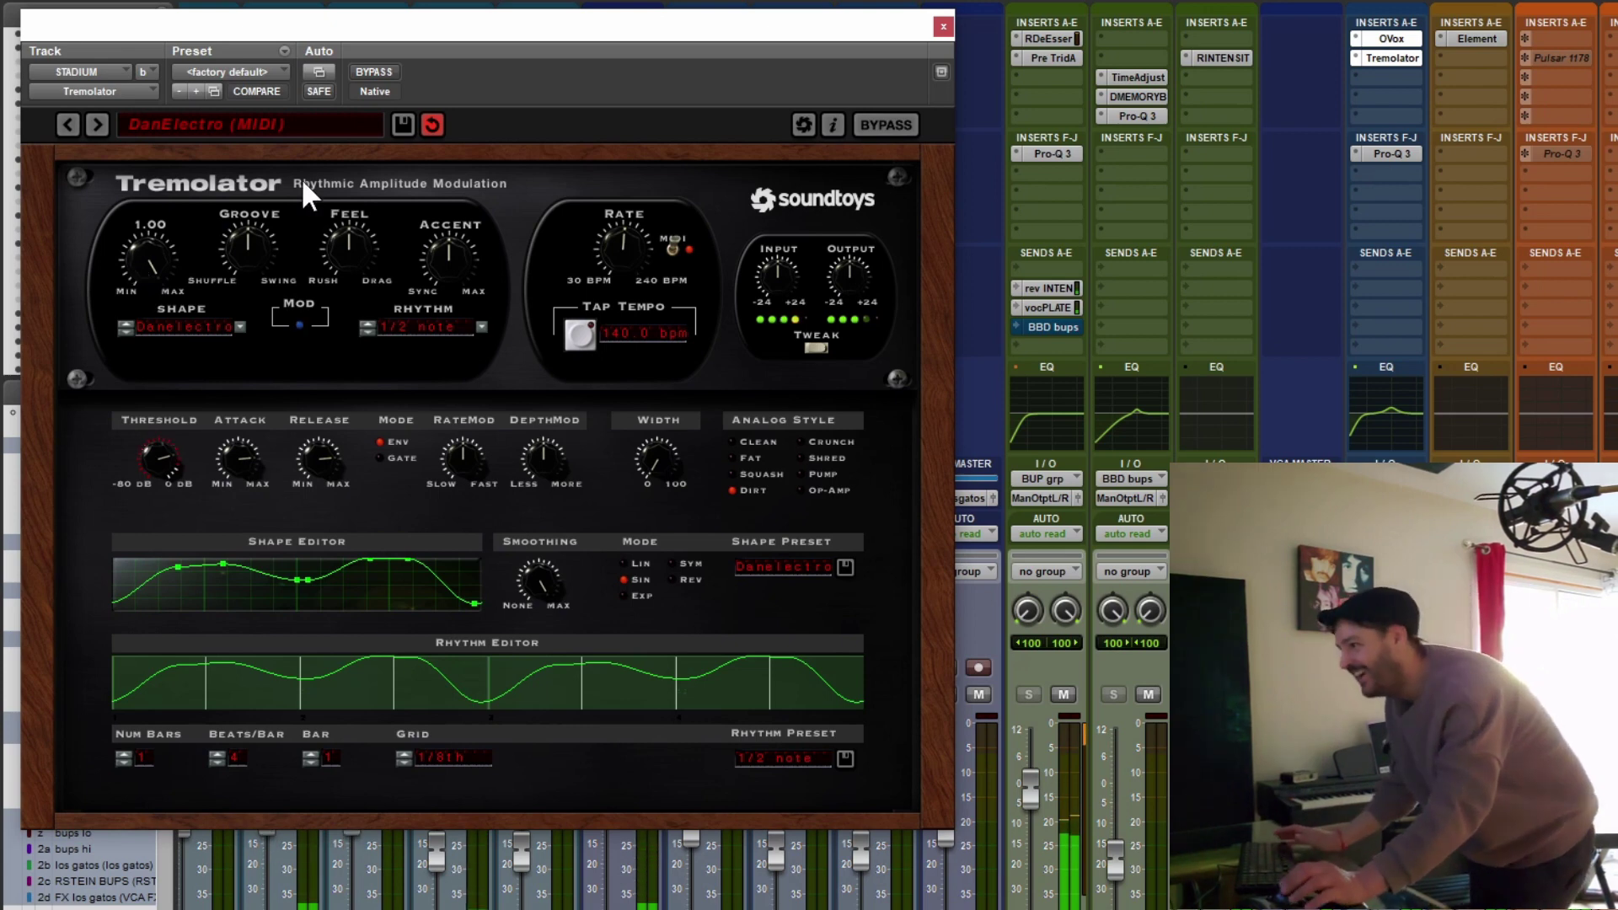
{"action": "scroll", "coordinate": [158, 250], "scroll_direction": "down", "scroll_amount": 3}
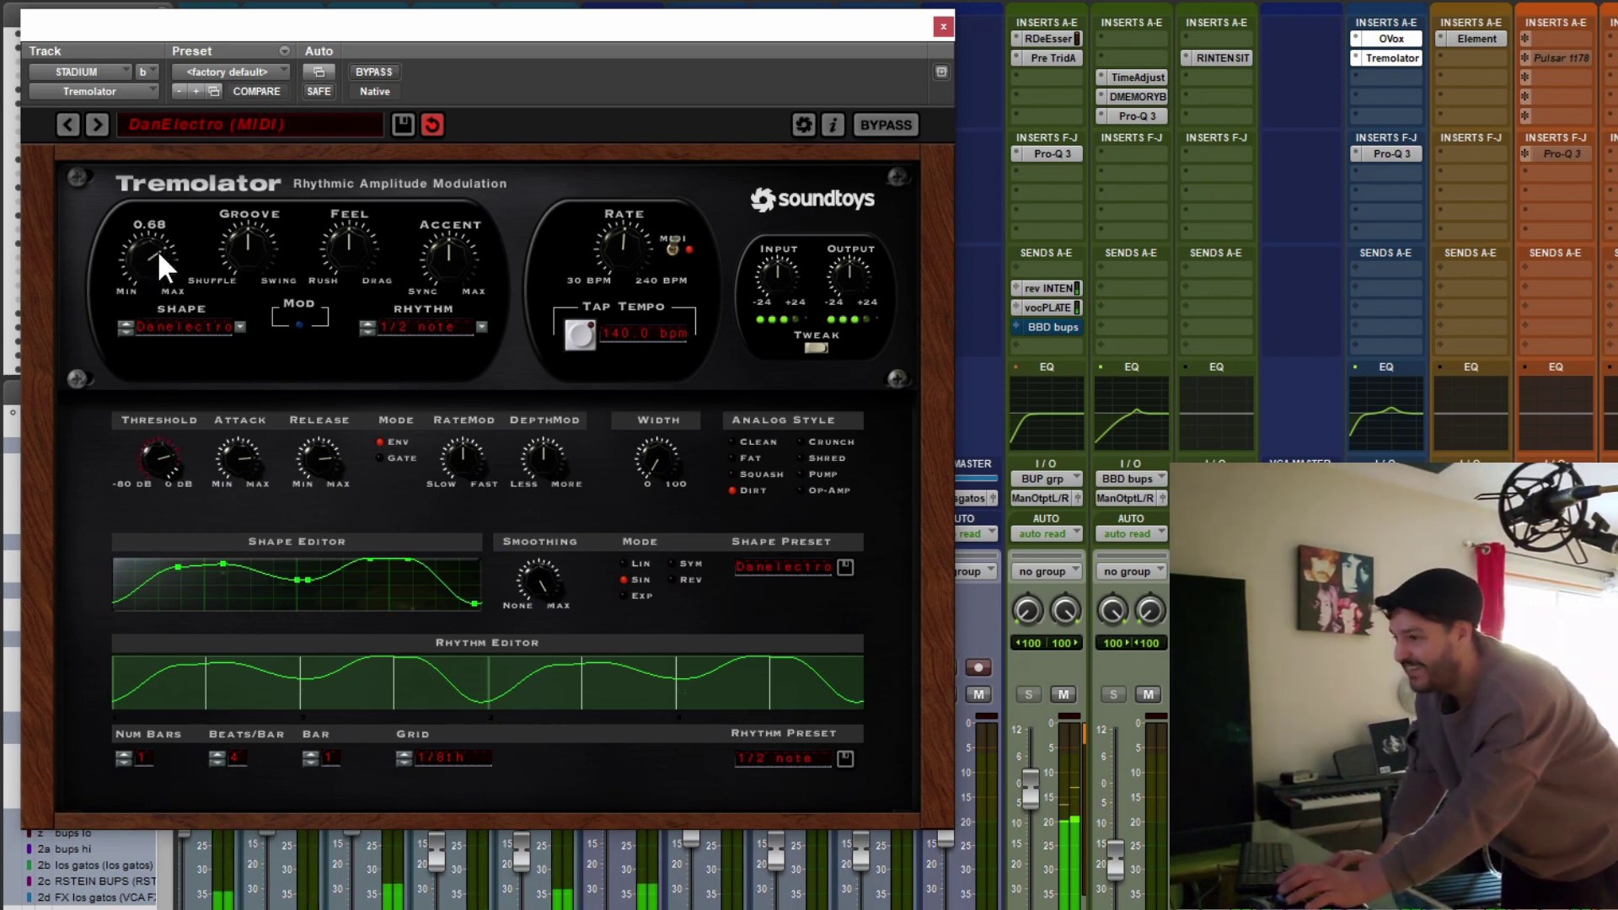